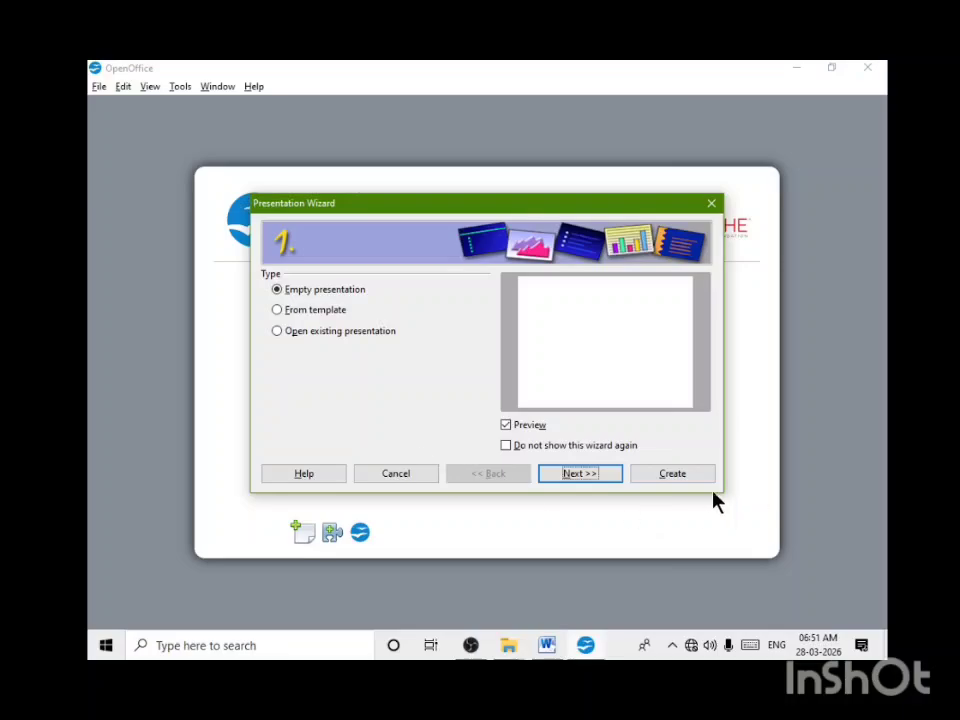
Step: Create an empty presentation and browse the available master page designs
{"action": "left_click", "coordinate": [677, 475]}
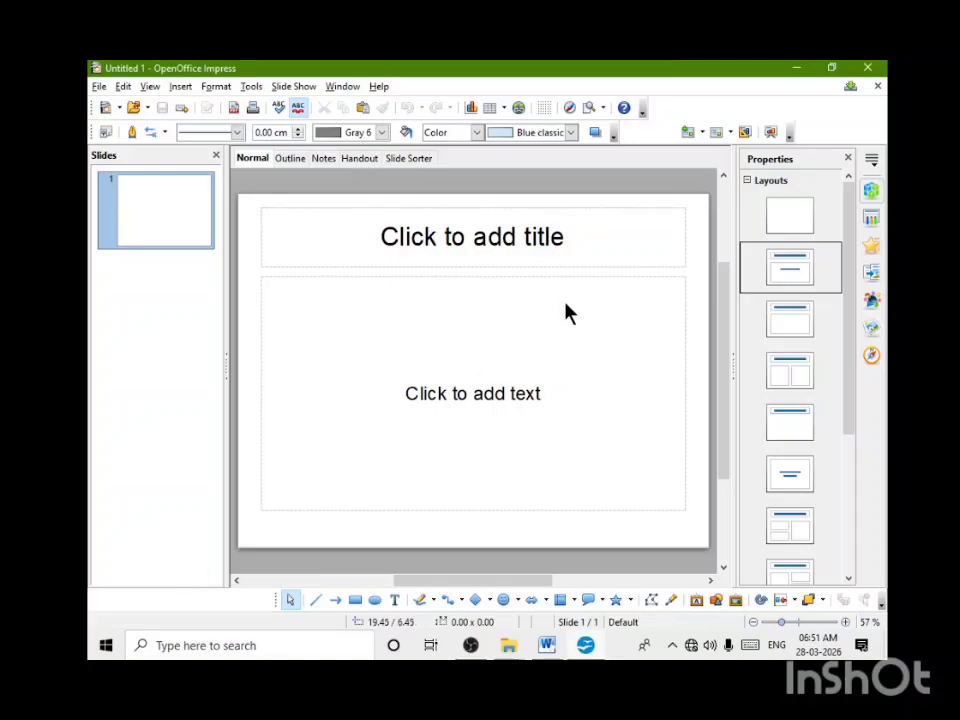
{"action": "left_click", "coordinate": [870, 162]}
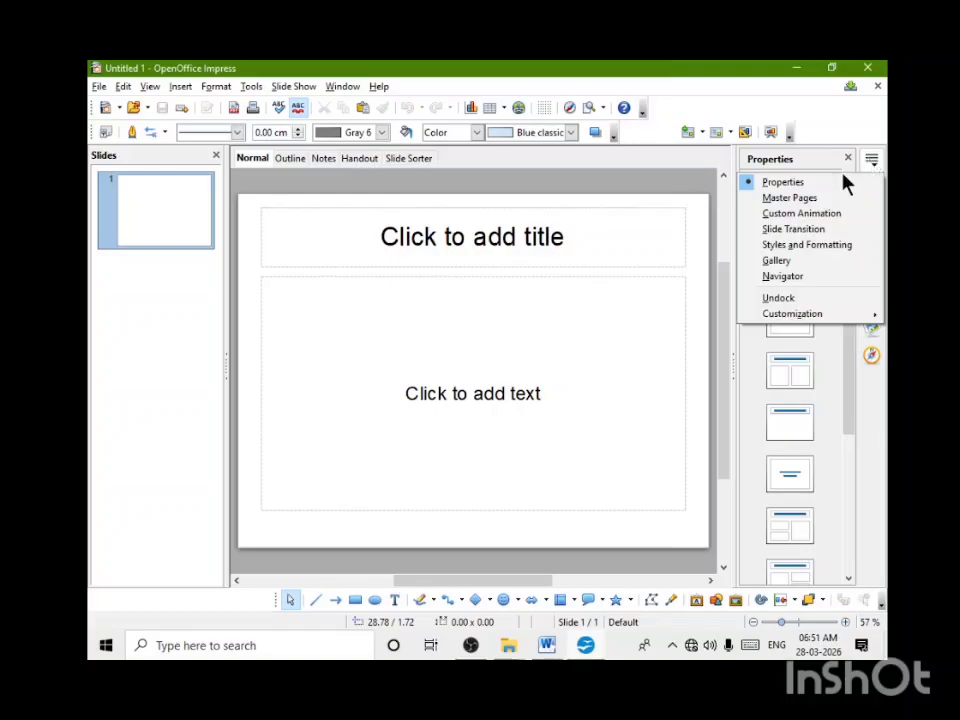
{"action": "left_click", "coordinate": [813, 201]}
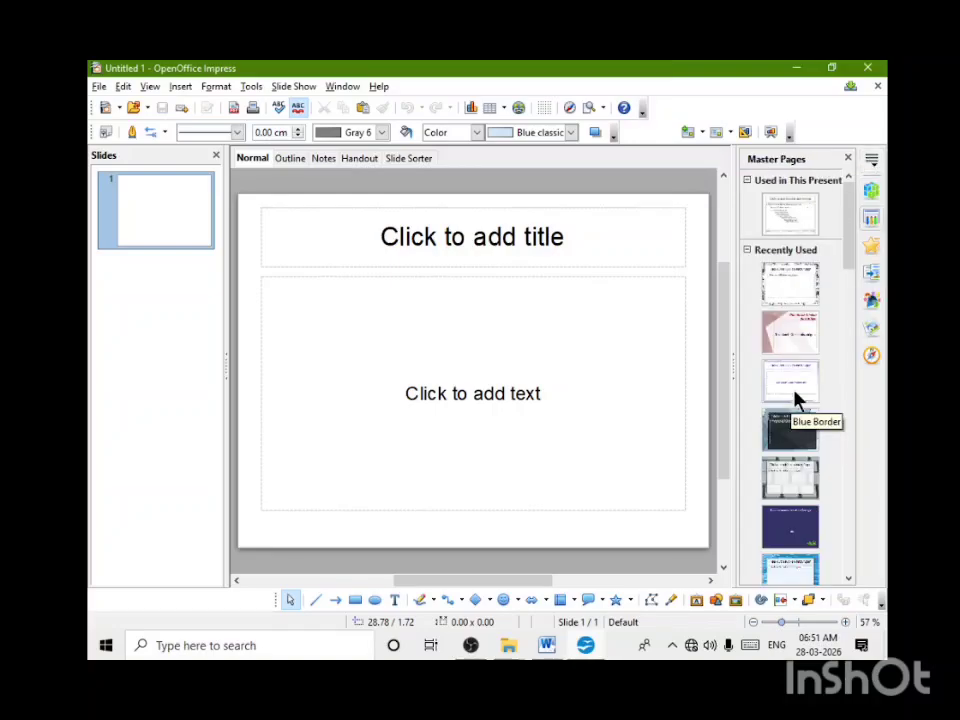
{"action": "left_click_drag", "start_coordinate": [847, 258], "coordinate": [850, 388]}
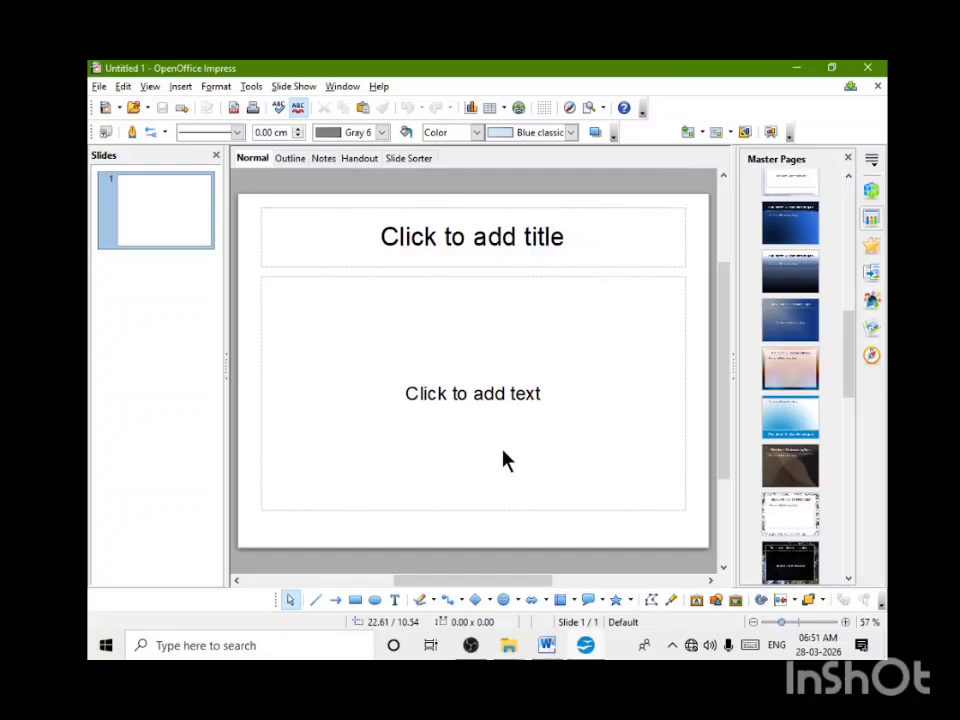
Step: Enter the slide title "IMPORTANCE OF TYPEWRITING"
{"action": "left_click", "coordinate": [474, 393]}
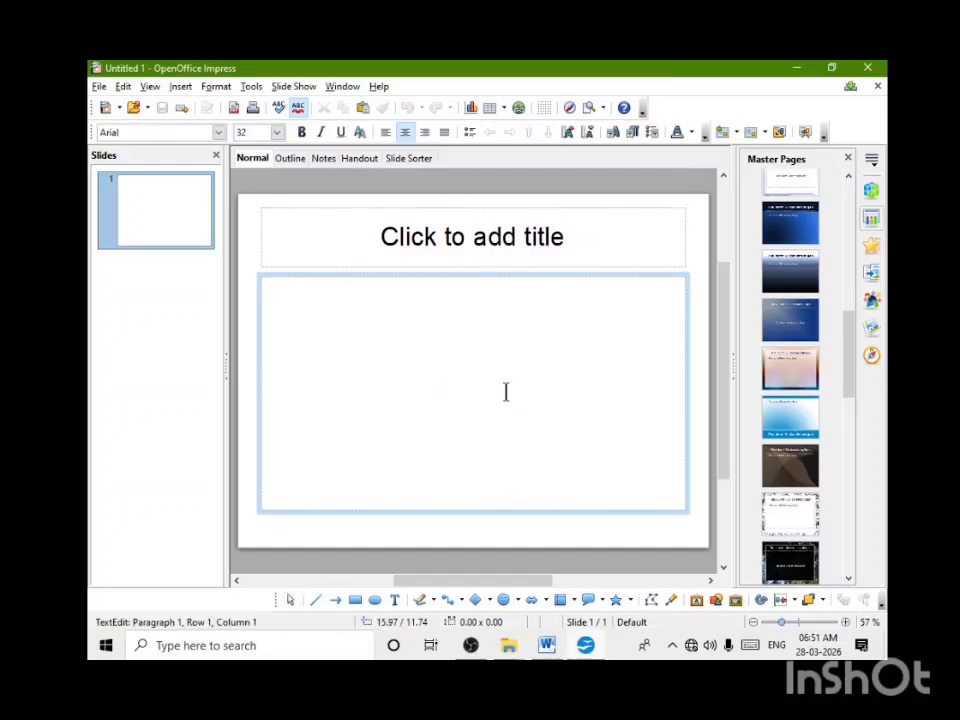
{"action": "left_click", "coordinate": [514, 242]}
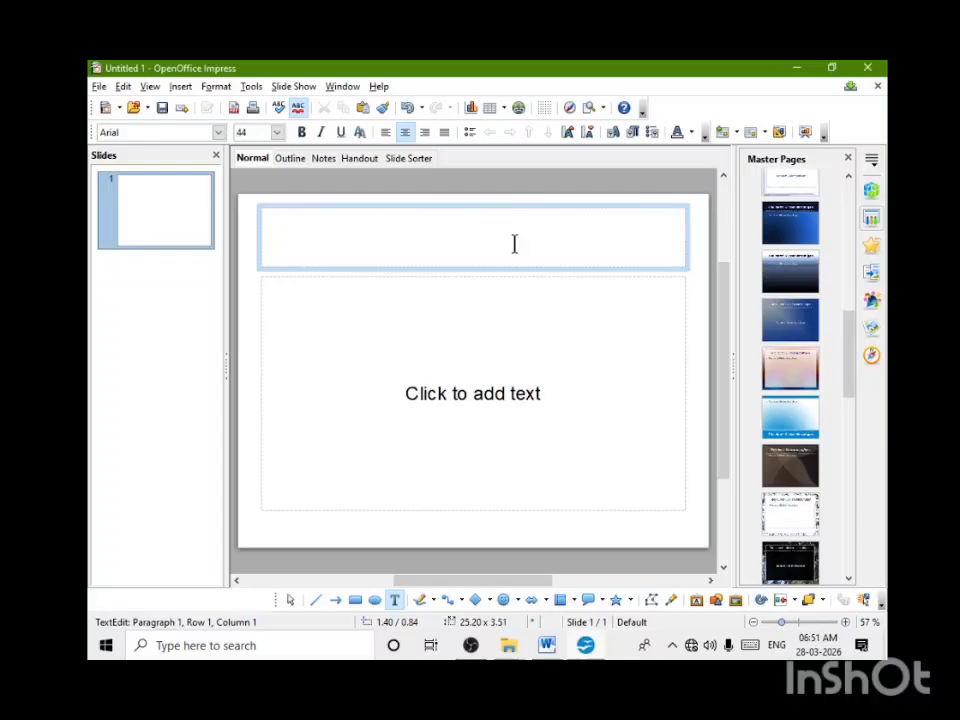
{"action": "type", "text": "IMPORTAN"}
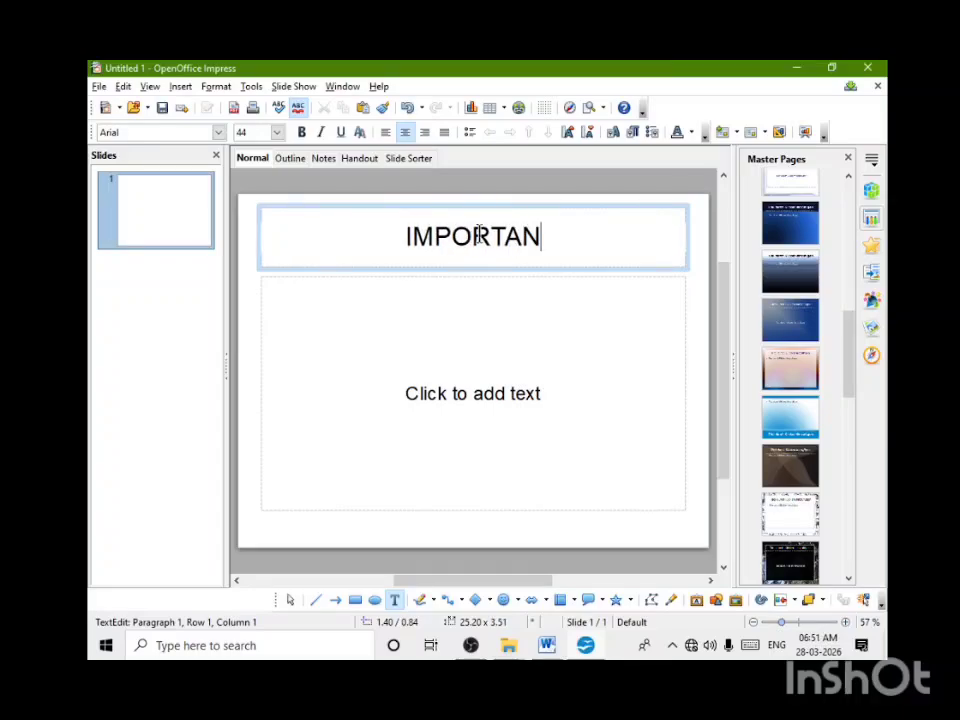
{"action": "type", "text": "CE OF TYPE"}
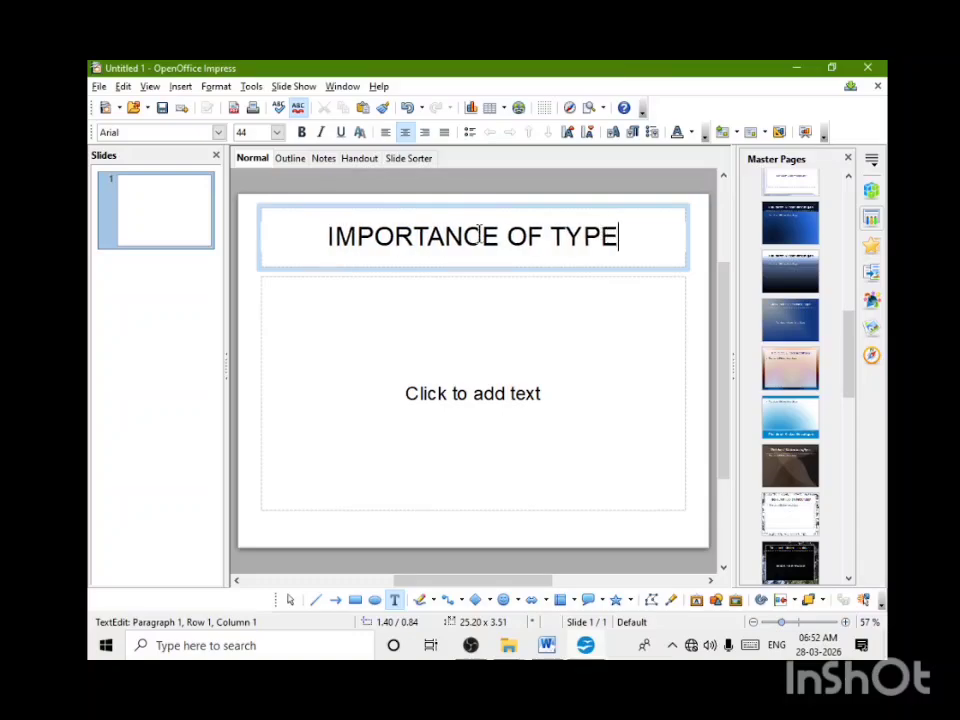
{"action": "type", "text": "WRITING"}
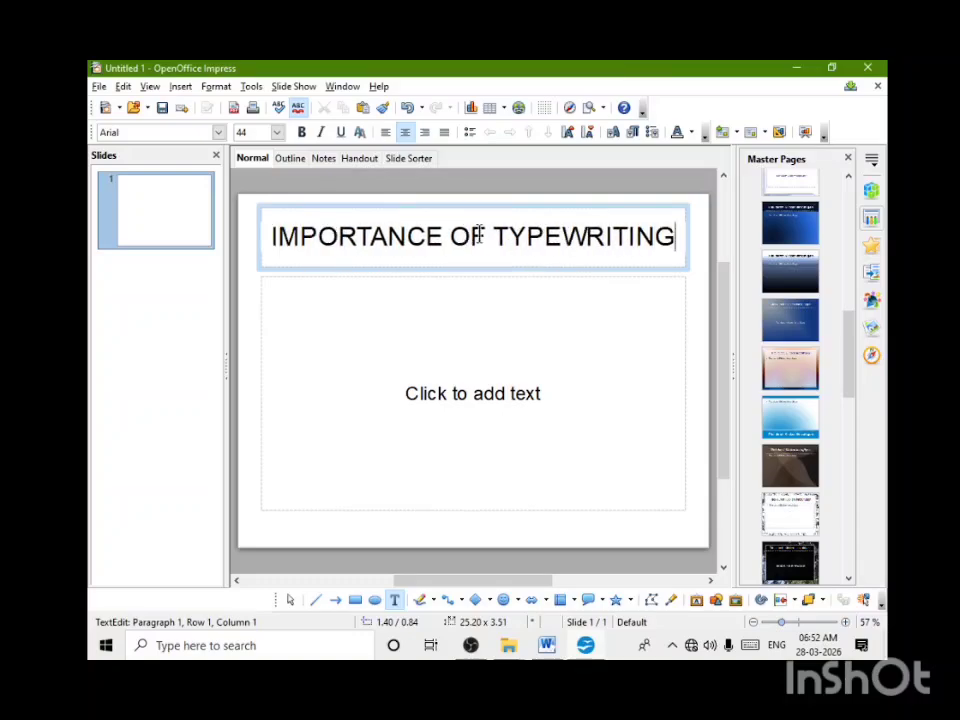
Step: Format the whole slide title in red, bold text
{"action": "key", "text": "ctrl+a"}
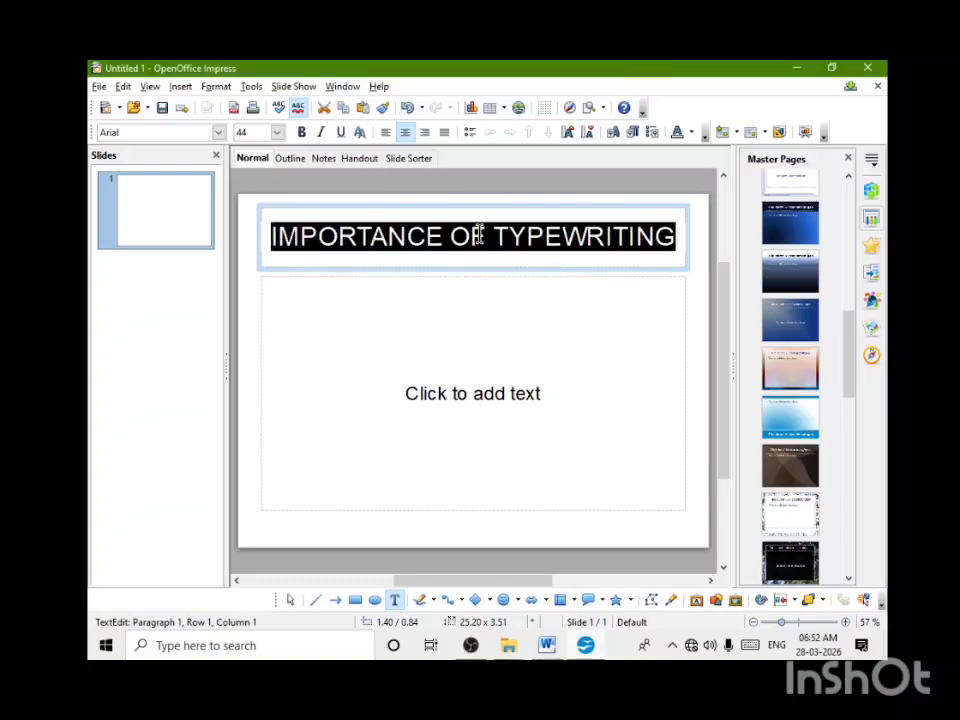
{"action": "left_click", "coordinate": [692, 132]}
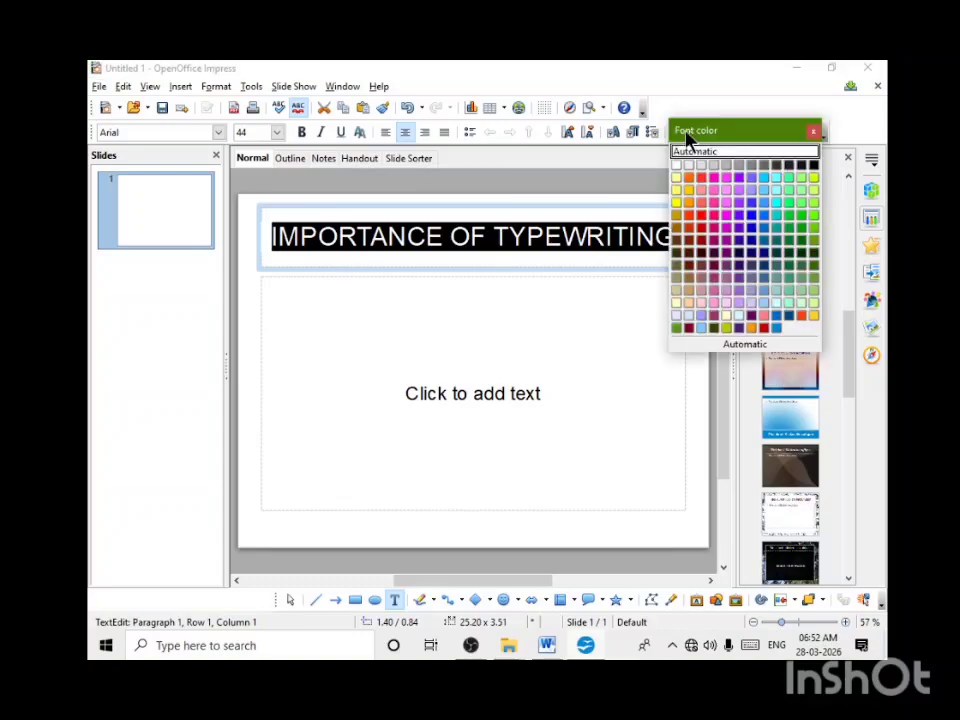
{"action": "left_click", "coordinate": [701, 244]}
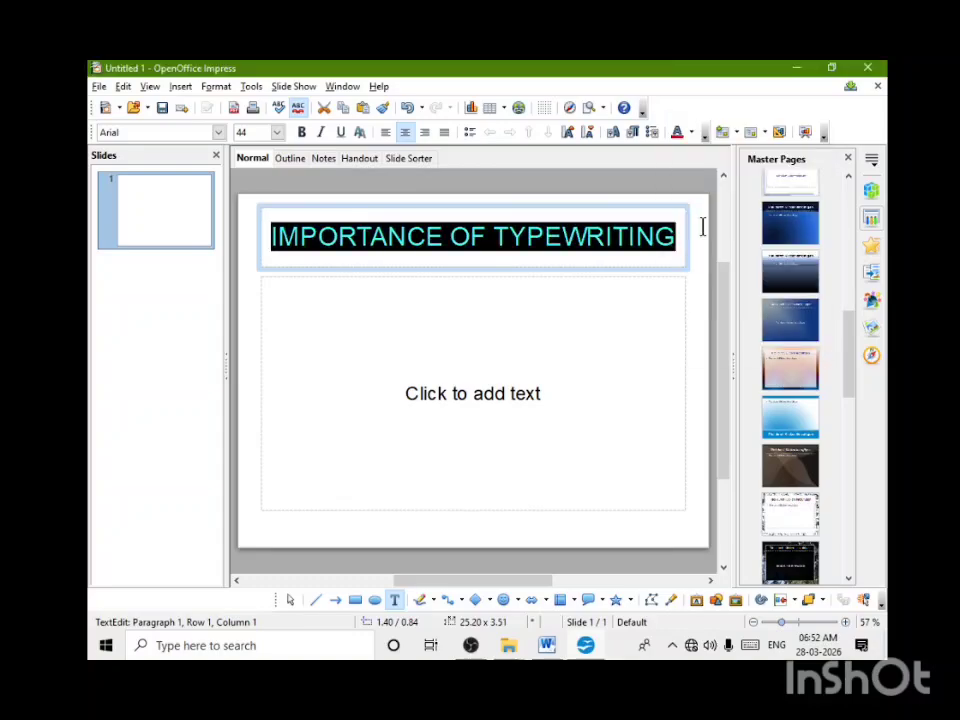
{"action": "left_click", "coordinate": [302, 134]}
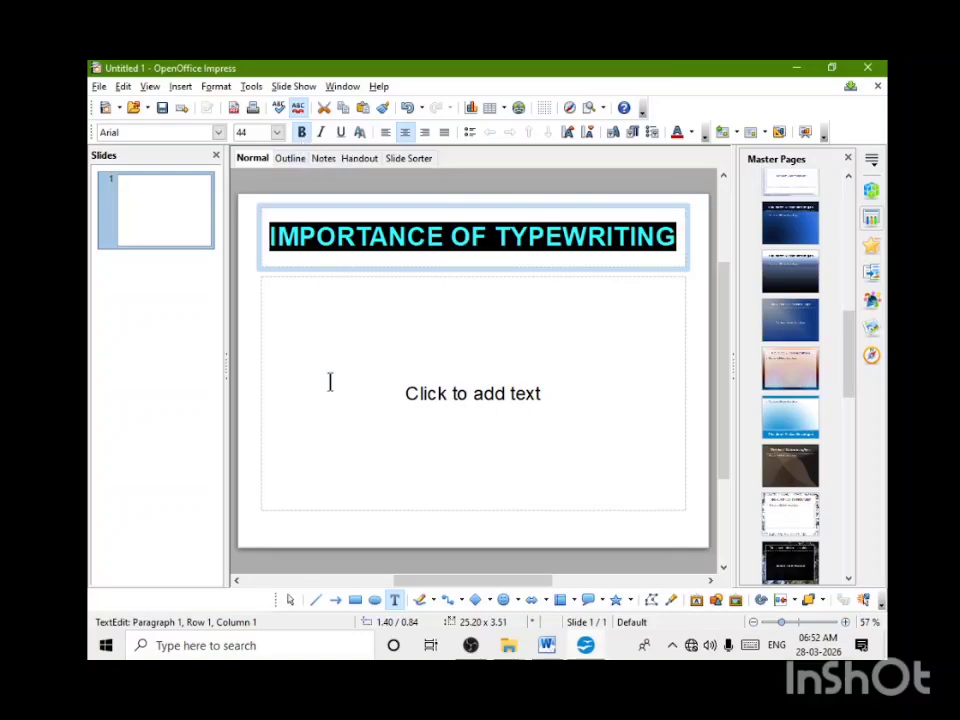
{"action": "key", "text": "End"}
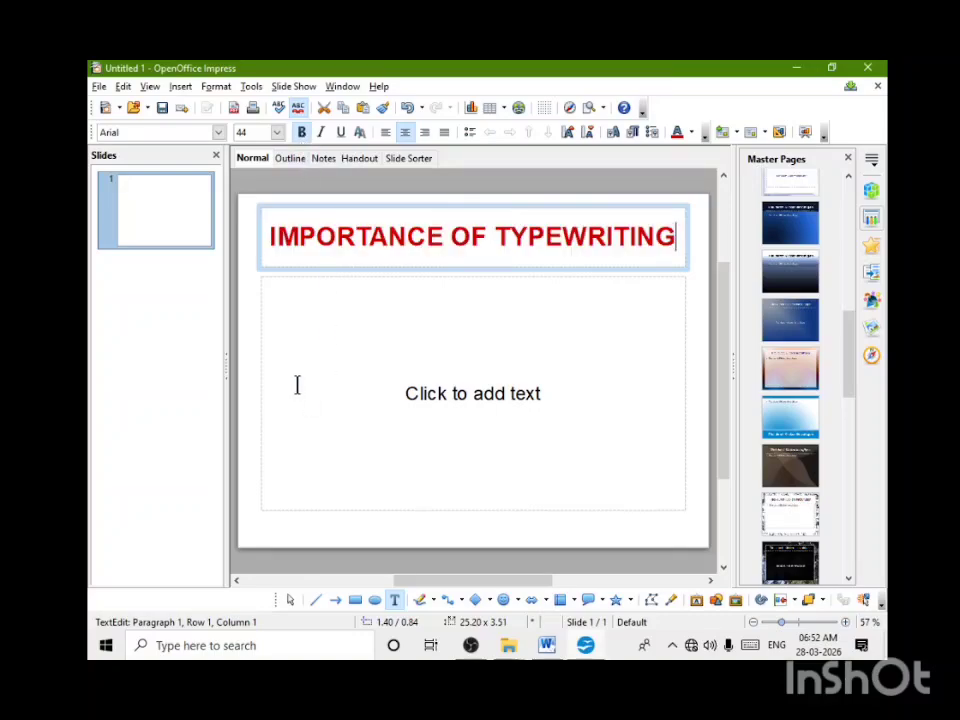
Step: Delete the empty content text frame below the slide title
{"action": "left_click", "coordinate": [496, 398]}
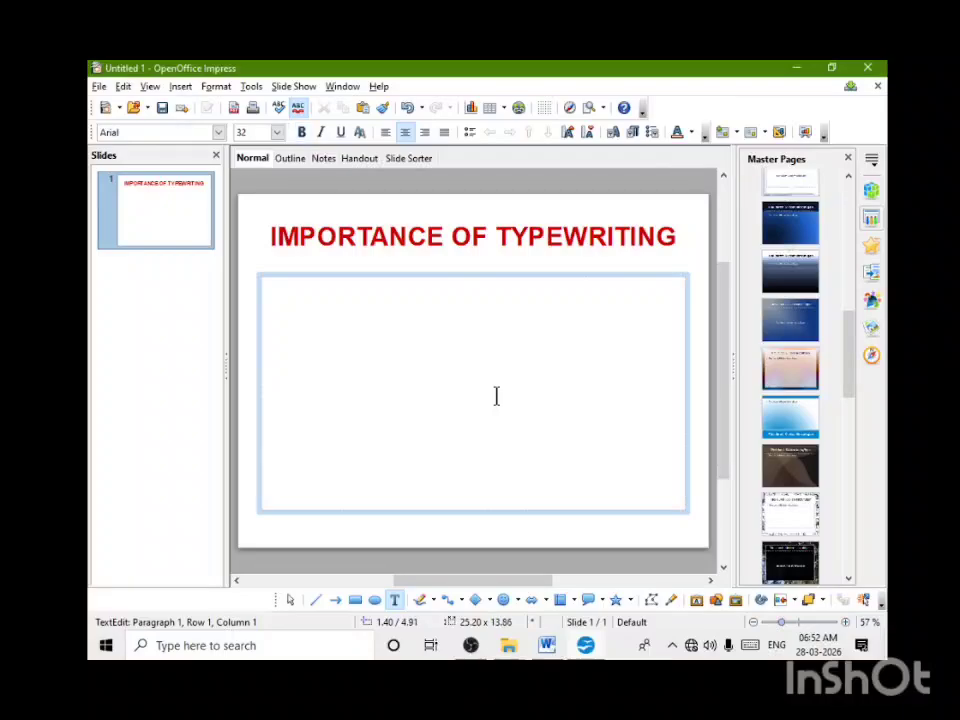
{"action": "left_click", "coordinate": [417, 274]}
{"action": "key", "text": "Delete"}
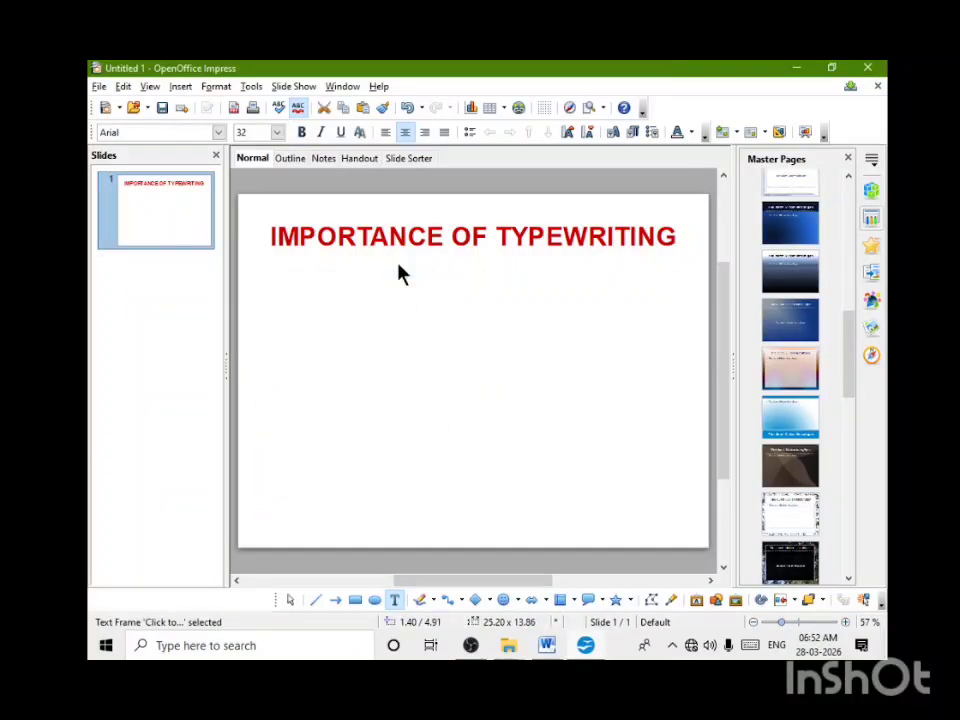
Step: Insert the picture file "TYPEWRITING MECHING IMAGE" below the title on the first slide
{"action": "left_click", "coordinate": [181, 87]}
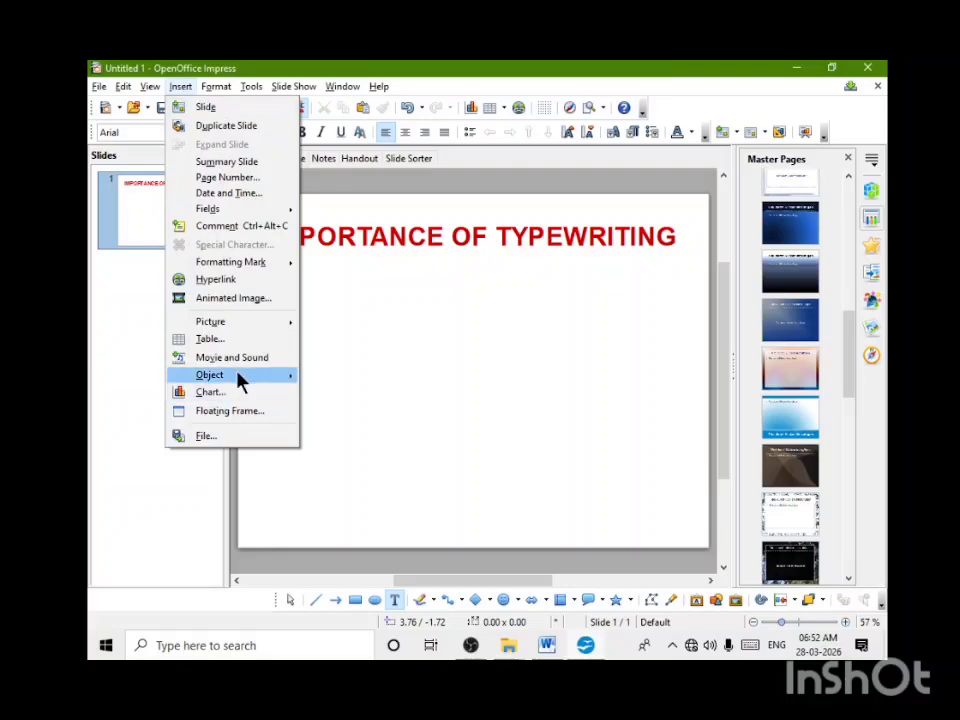
{"action": "mouse_move", "coordinate": [236, 328]}
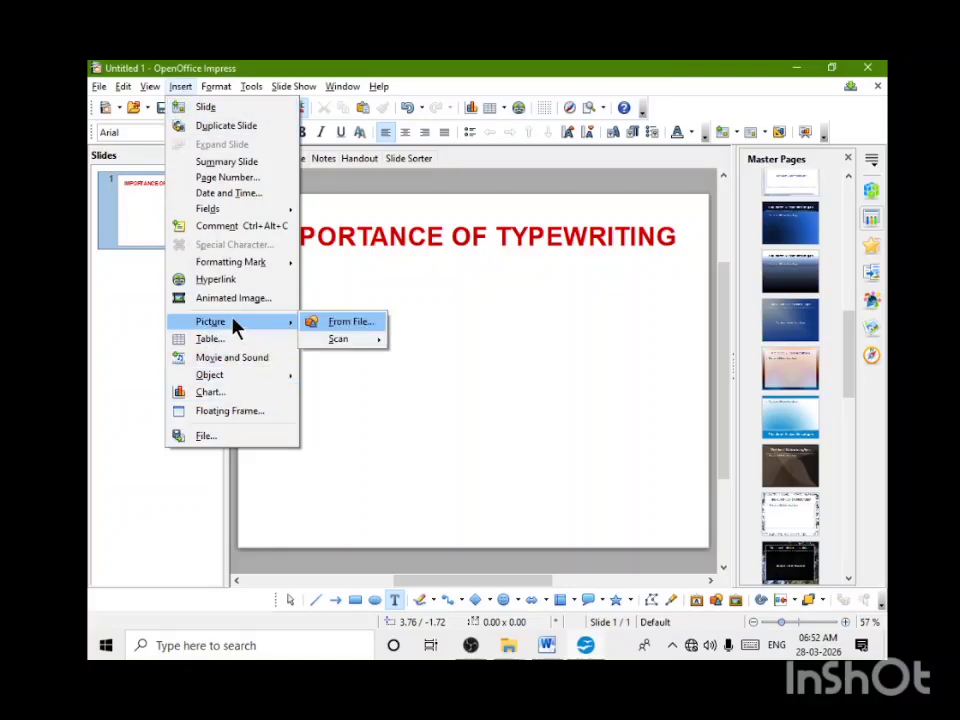
{"action": "left_click", "coordinate": [339, 323]}
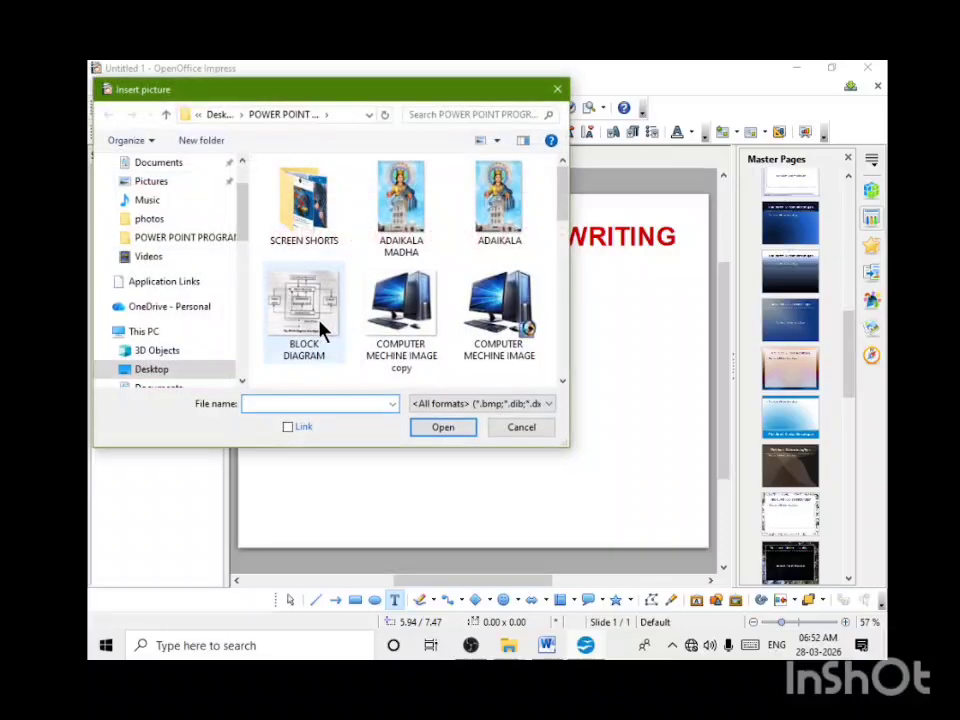
{"action": "scroll", "coordinate": [530, 272], "scroll_direction": "down", "scroll_amount": 5}
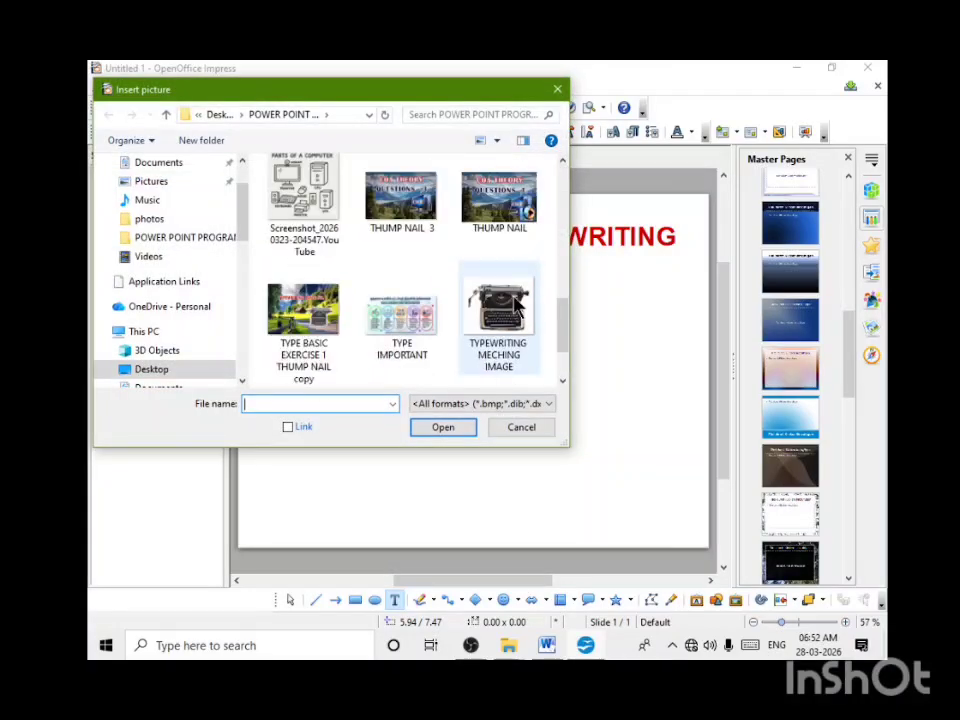
{"action": "left_click", "coordinate": [516, 309]}
{"action": "left_click", "coordinate": [449, 432]}
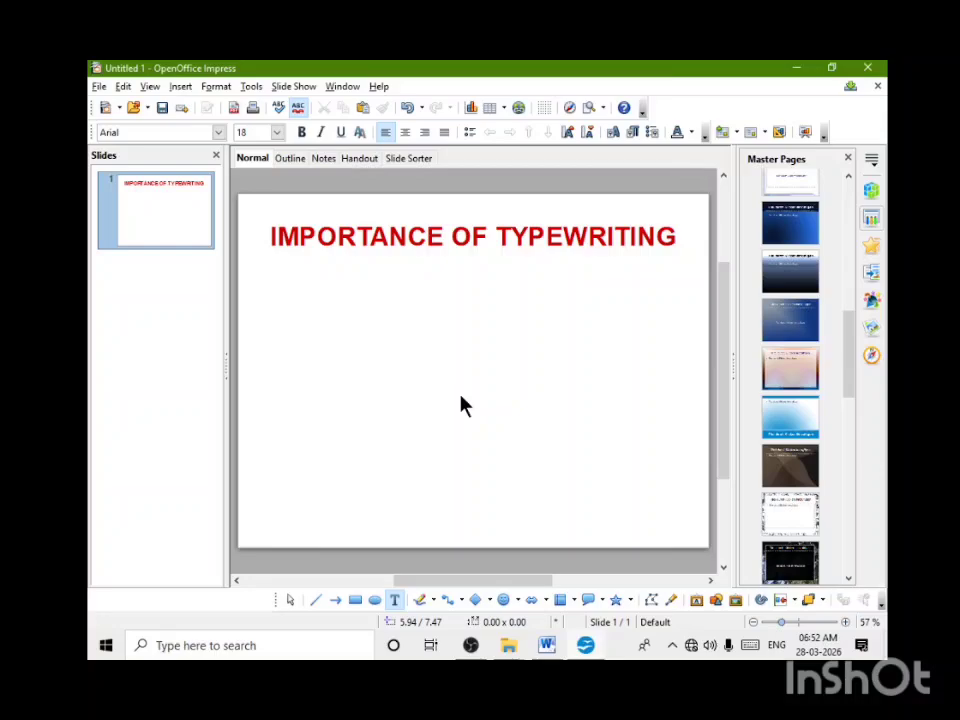
{"action": "left_click", "coordinate": [638, 450]}
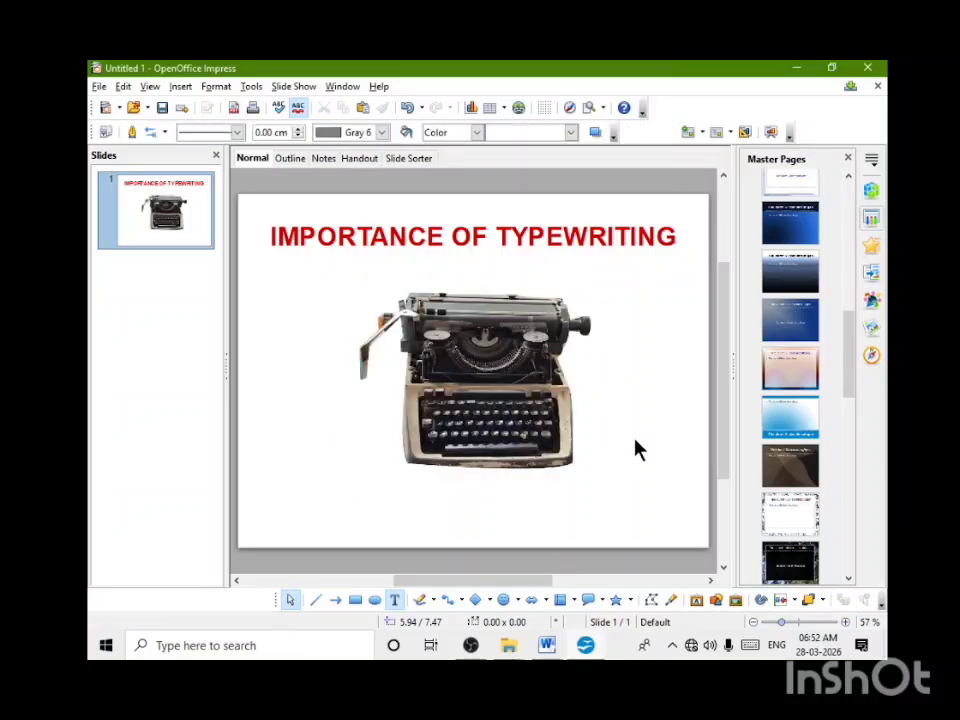
Step: Add the Dissolve In entrance animation at Medium speed to the typewriter picture
{"action": "left_click", "coordinate": [479, 382]}
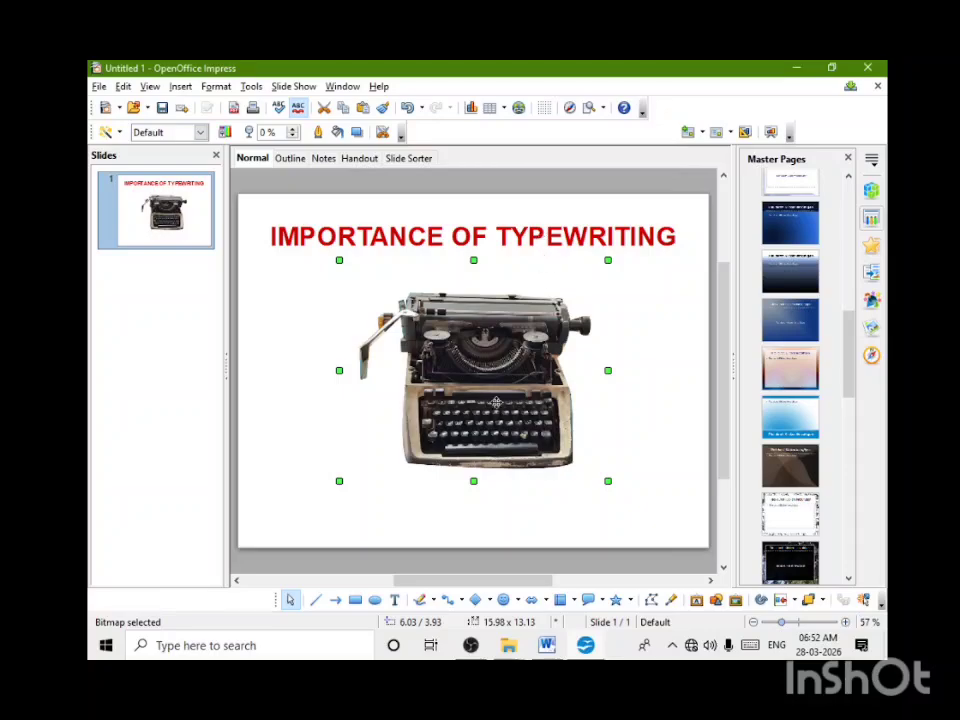
{"action": "left_click", "coordinate": [872, 162]}
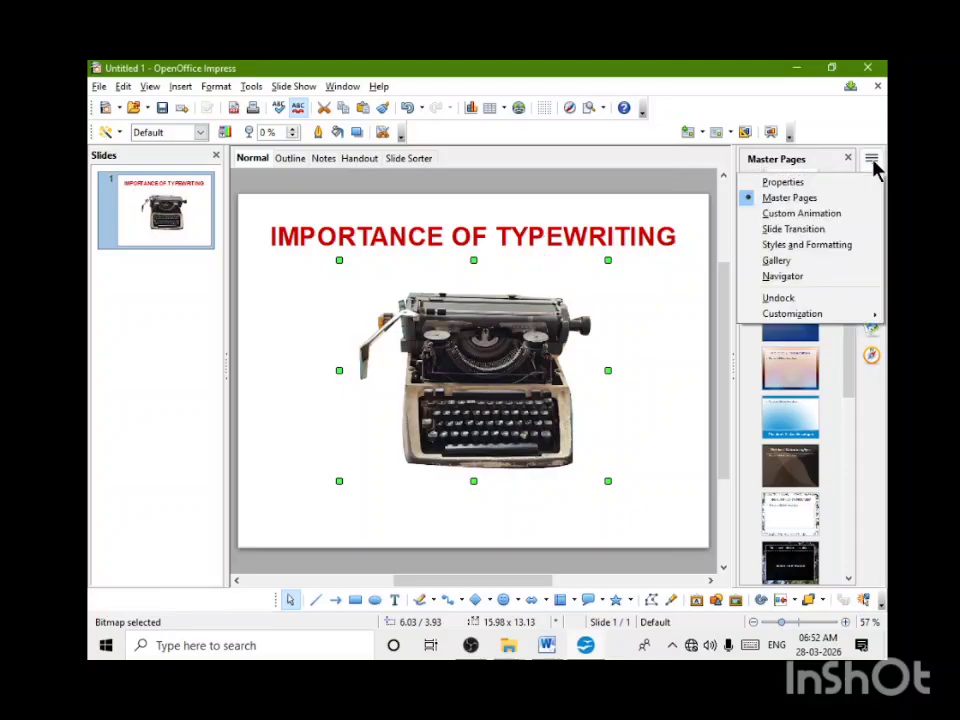
{"action": "left_click", "coordinate": [801, 213]}
{"action": "left_click", "coordinate": [785, 206]}
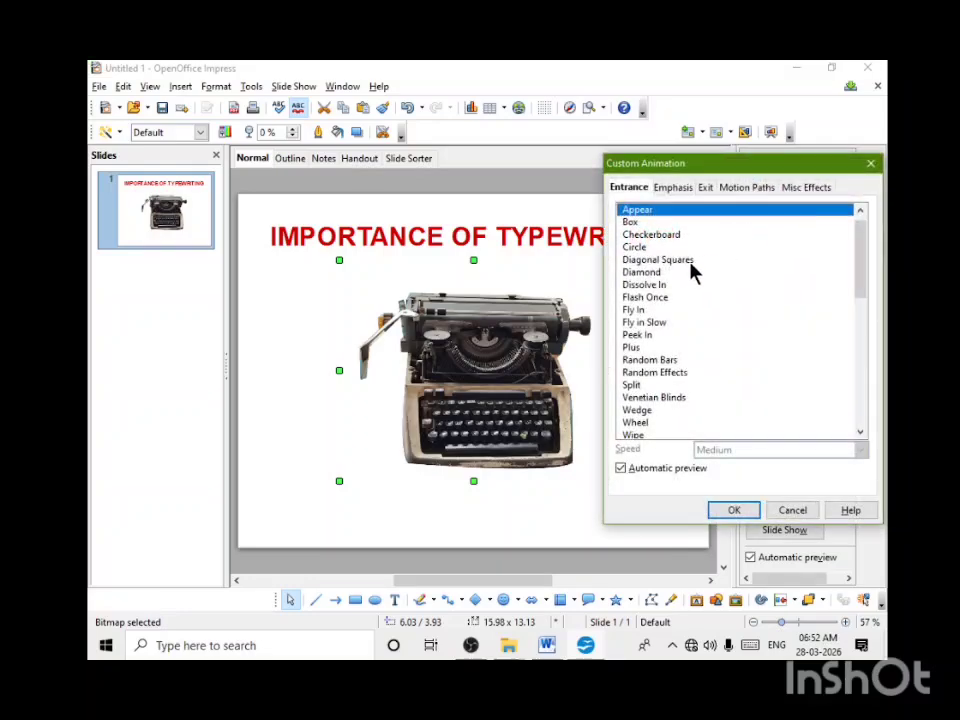
{"action": "left_click", "coordinate": [645, 286]}
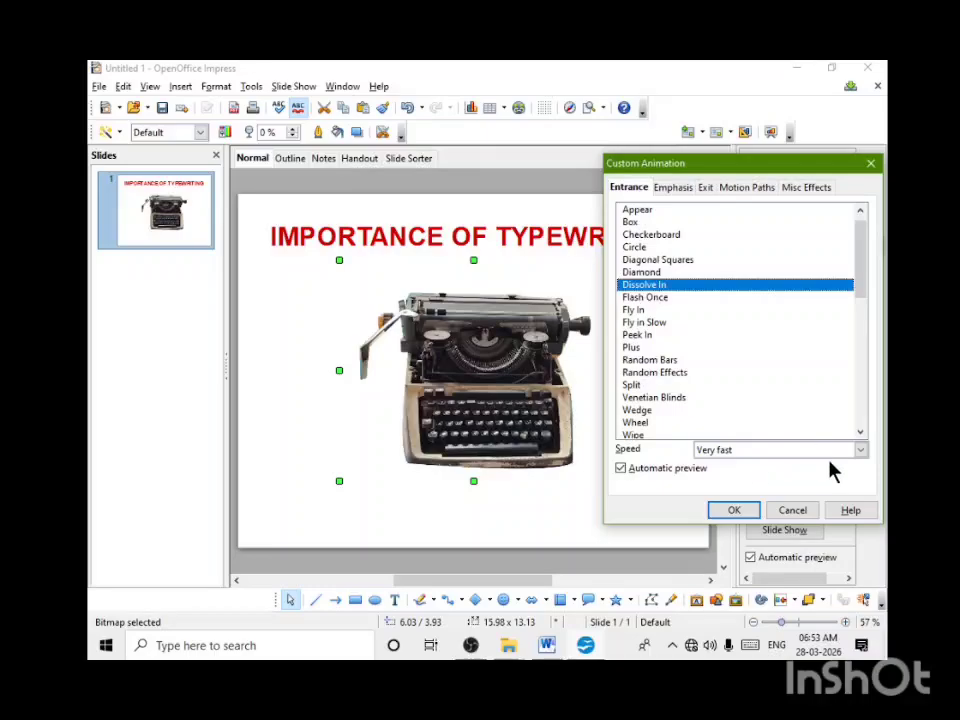
{"action": "left_click", "coordinate": [861, 450]}
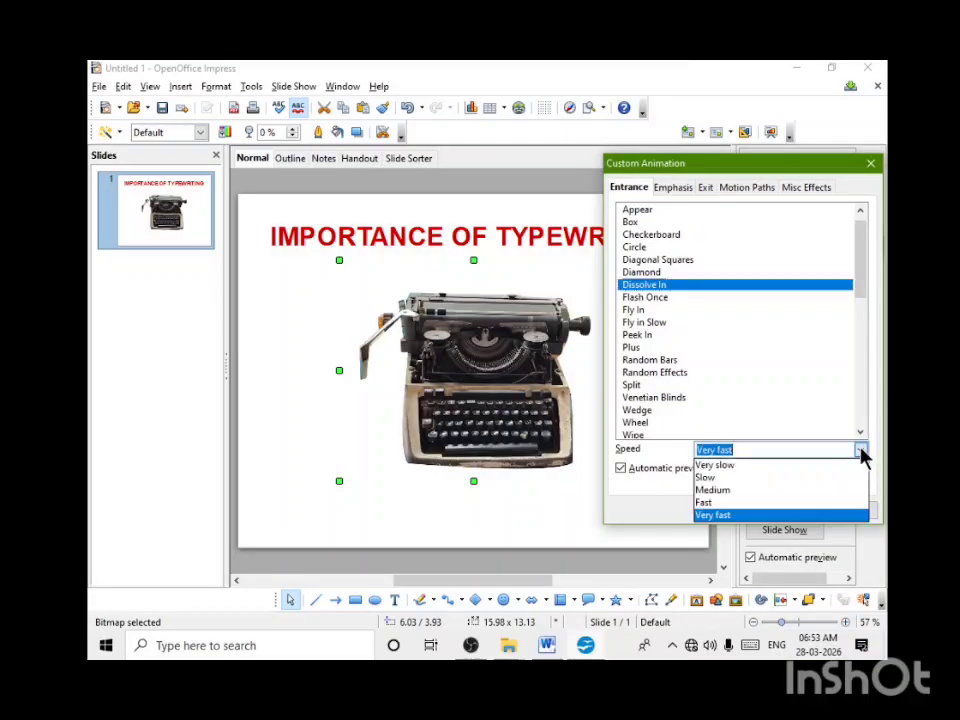
{"action": "left_click", "coordinate": [718, 492]}
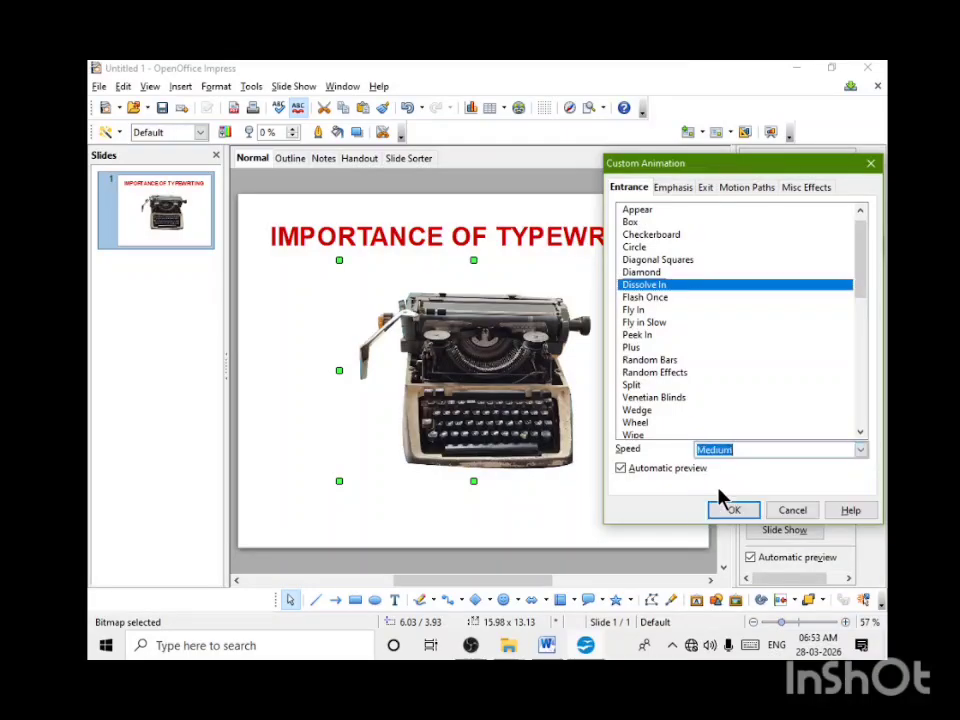
{"action": "left_click", "coordinate": [733, 511]}
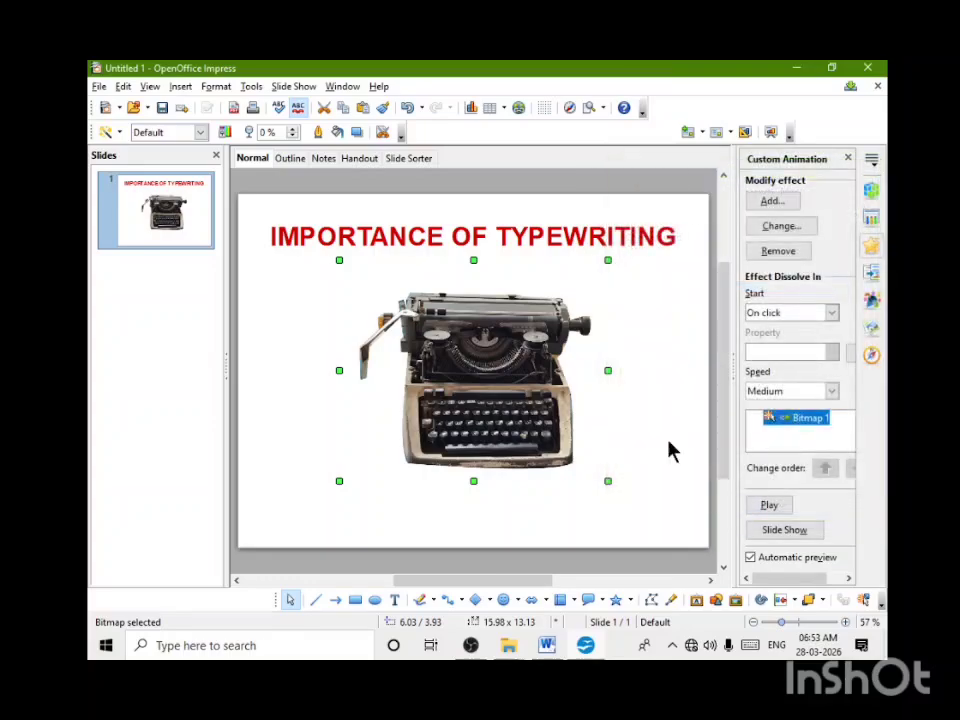
Step: Preview the Diagonal Squares, Flash Once, Diamond and Circle entrance effects on the slide title
{"action": "left_click", "coordinate": [593, 232]}
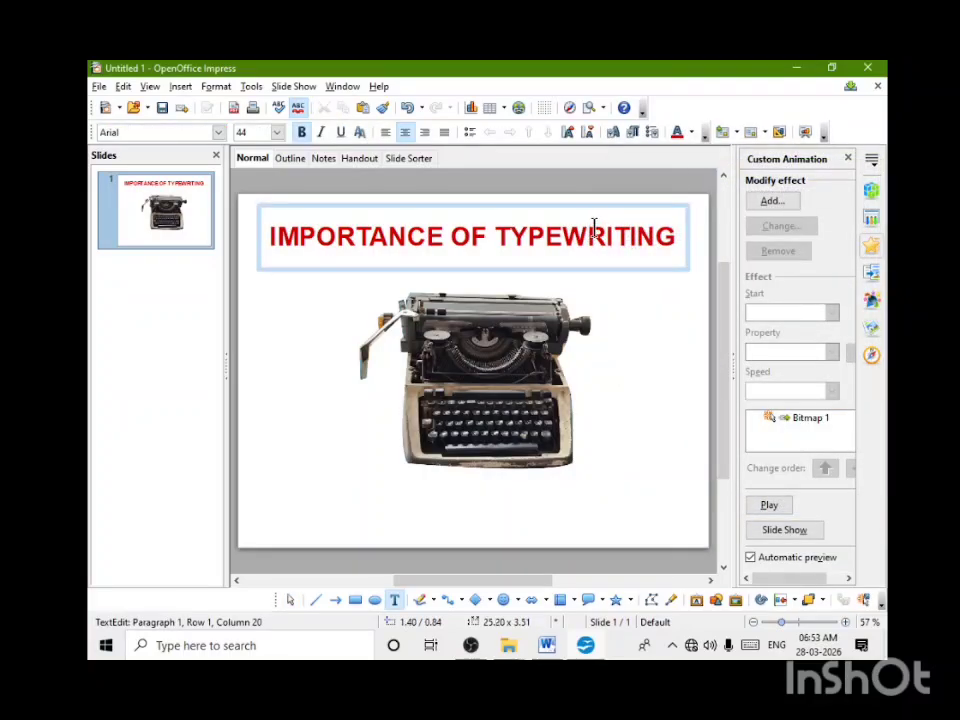
{"action": "left_click", "coordinate": [782, 204]}
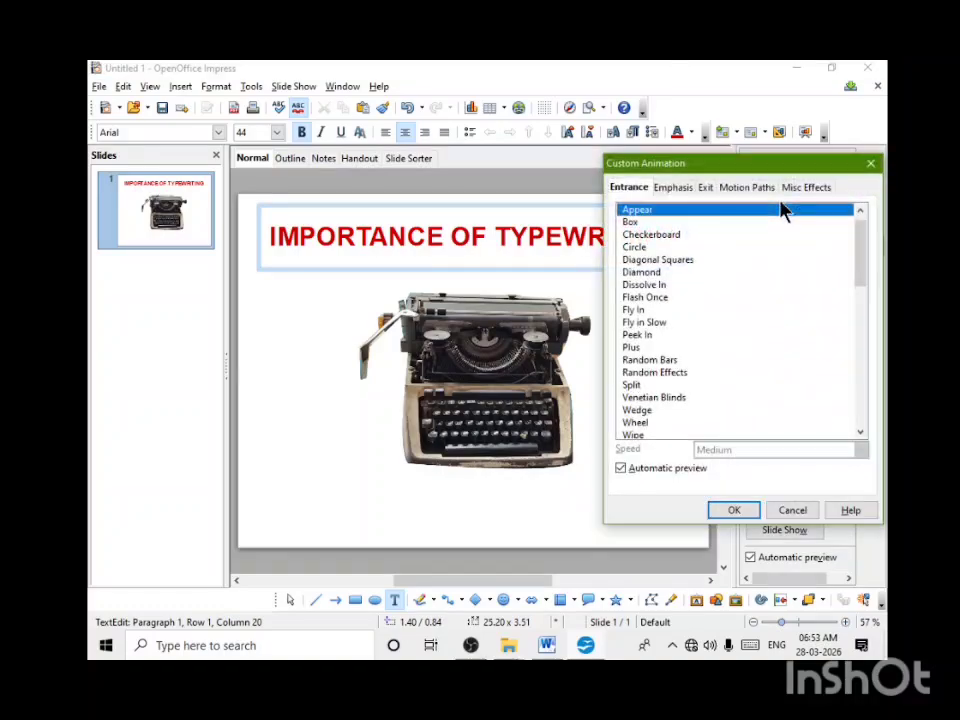
{"action": "left_click", "coordinate": [677, 261]}
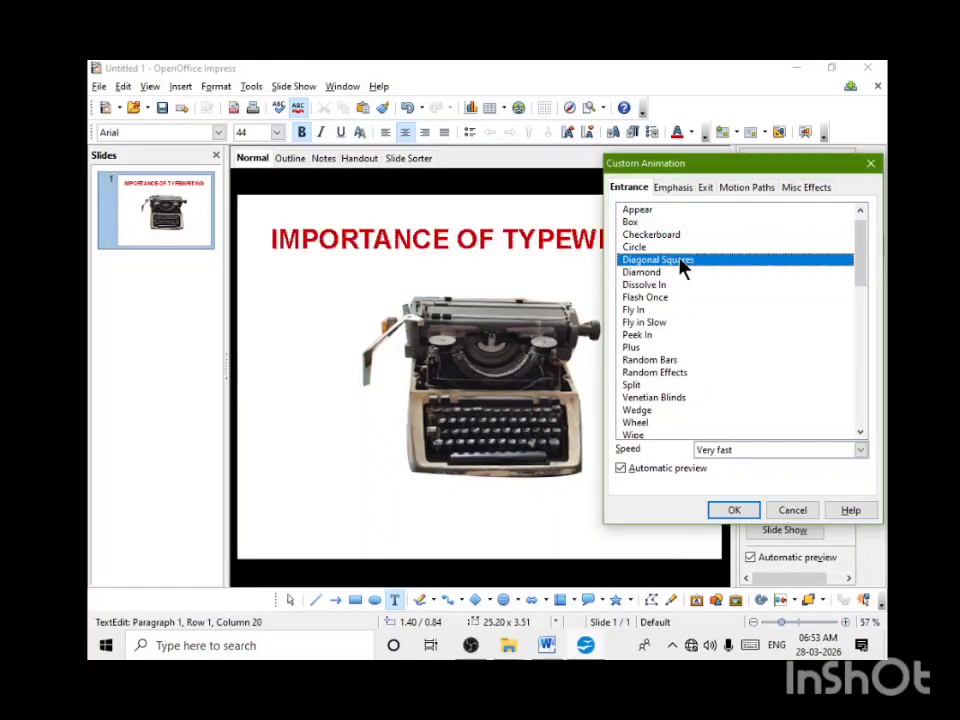
{"action": "left_click", "coordinate": [658, 298]}
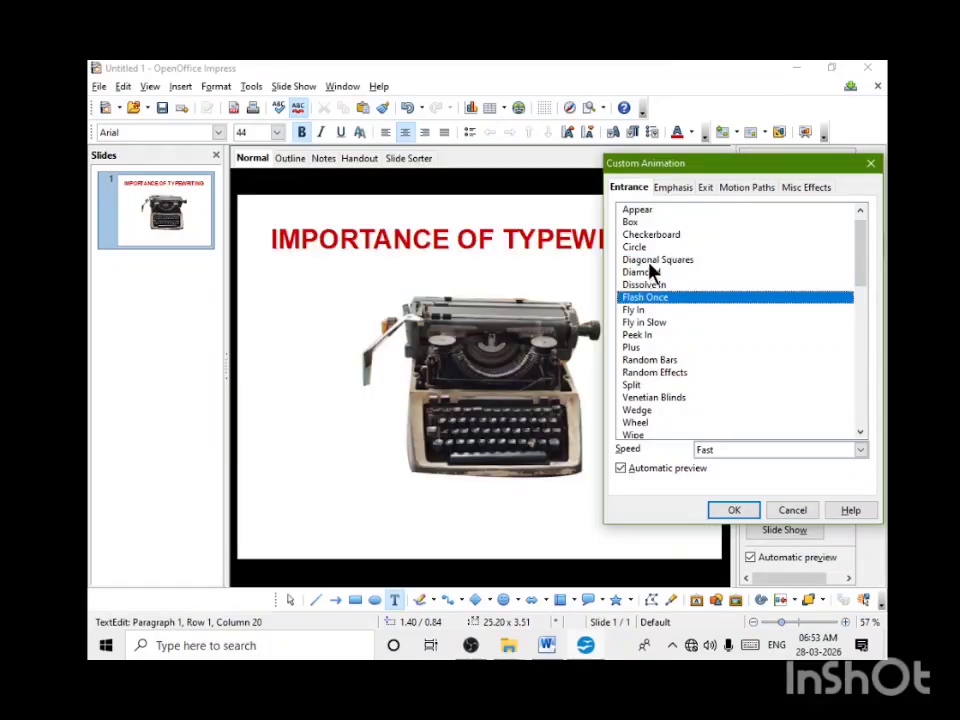
{"action": "left_click", "coordinate": [650, 272]}
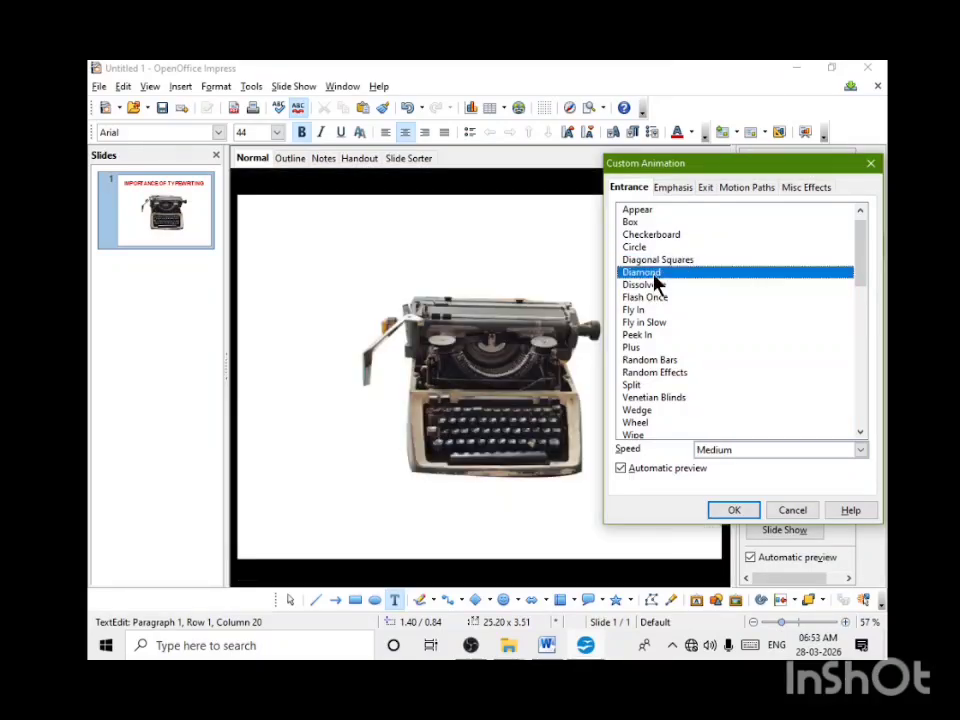
{"action": "left_click", "coordinate": [658, 260]}
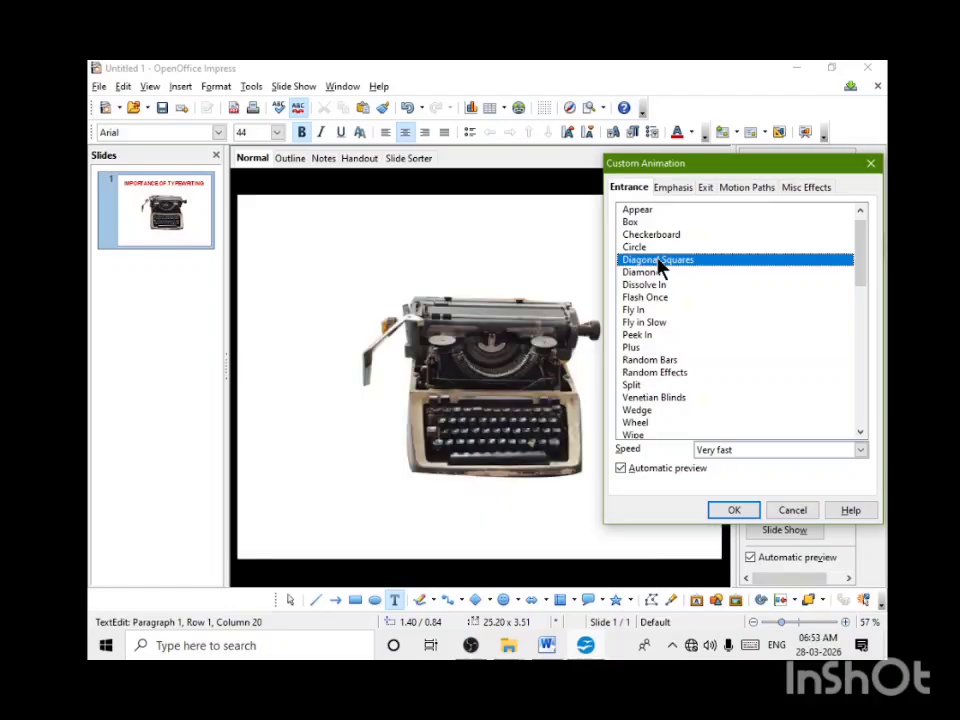
{"action": "left_click", "coordinate": [636, 248]}
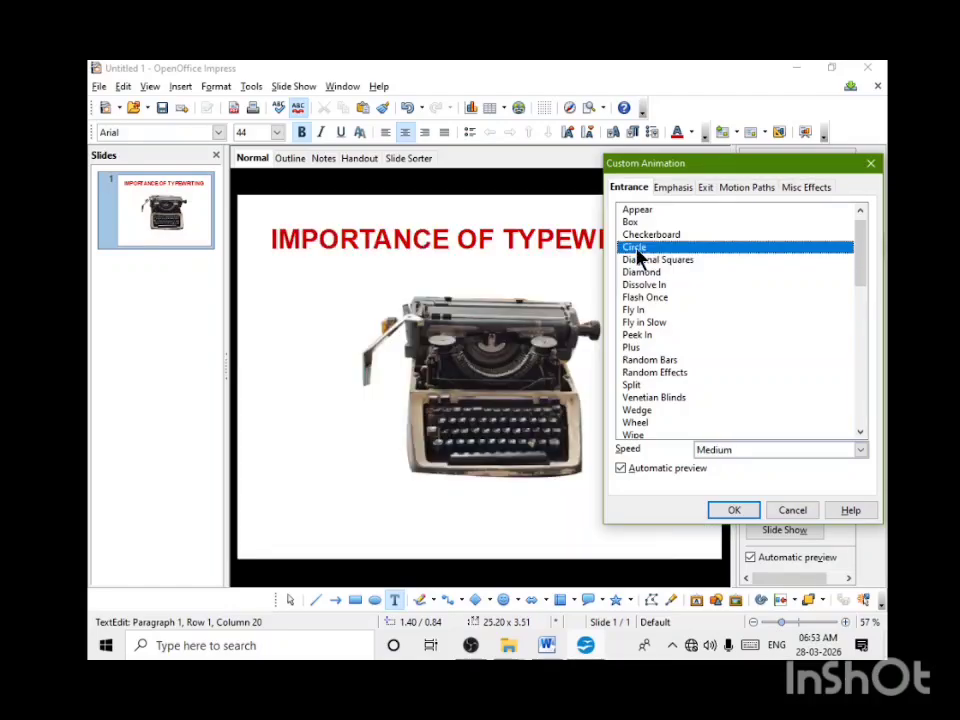
Step: Add the 8 Point Star motion path animation at Medium speed to the slide title
{"action": "left_click", "coordinate": [686, 188]}
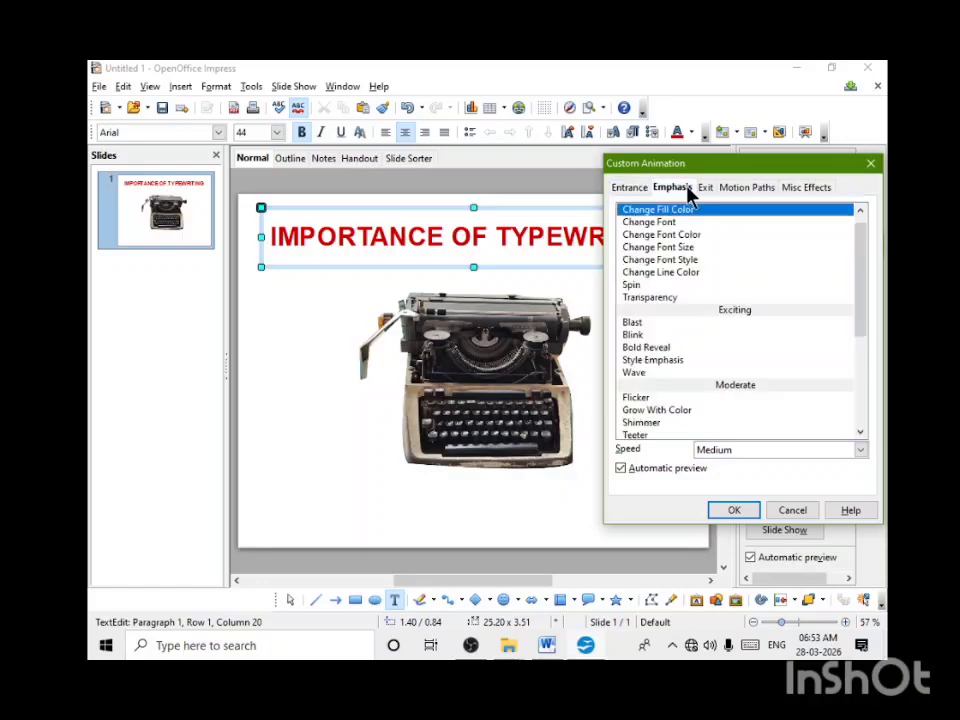
{"action": "left_click", "coordinate": [747, 189]}
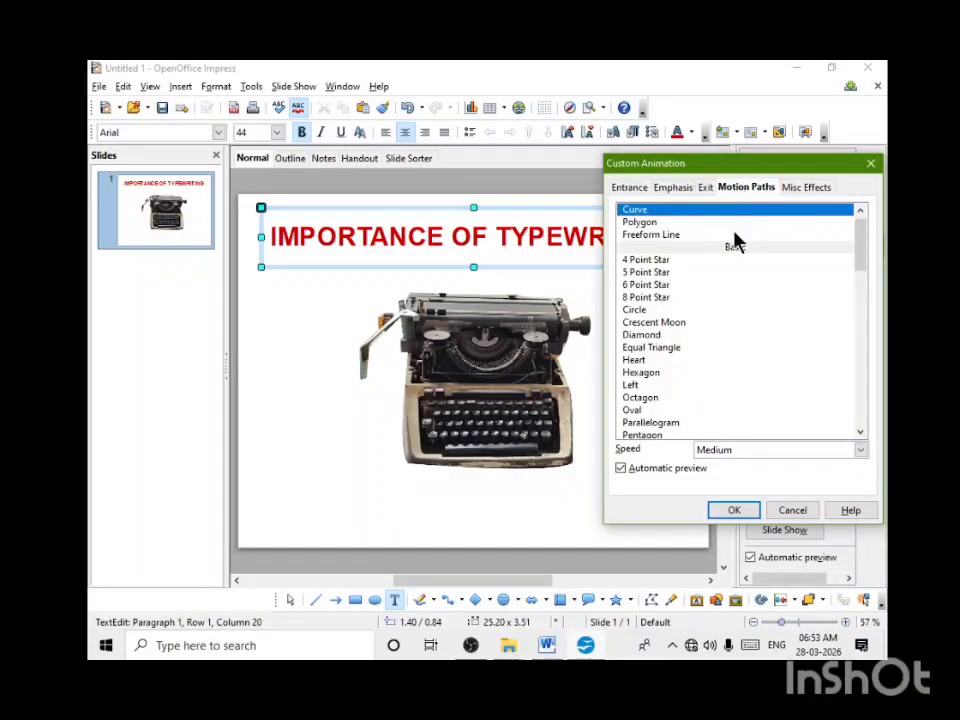
{"action": "left_click", "coordinate": [658, 300]}
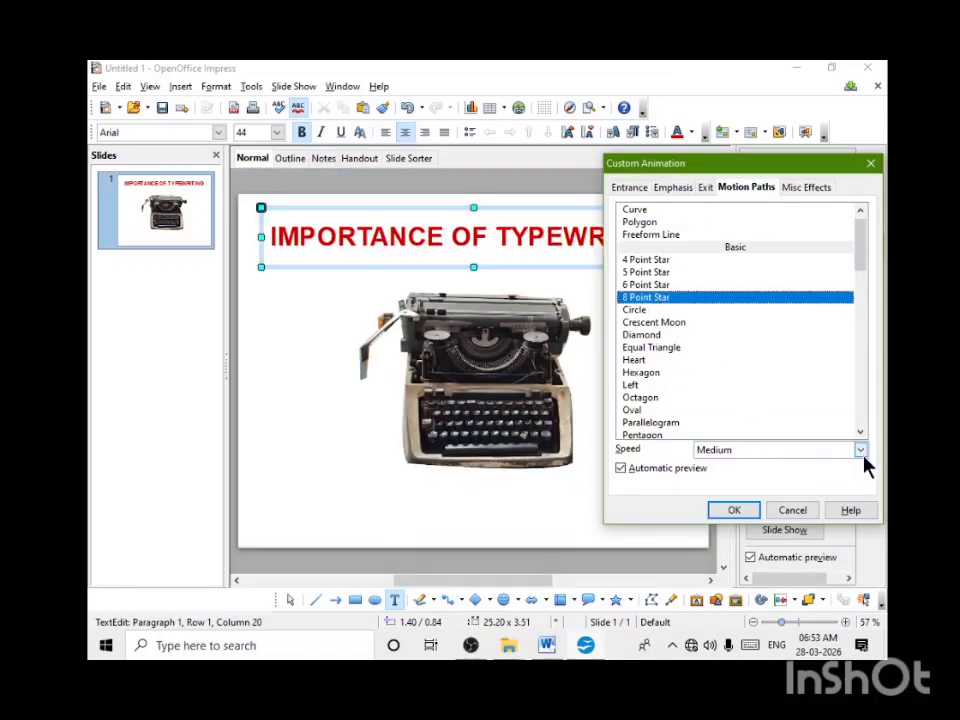
{"action": "left_click", "coordinate": [735, 511]}
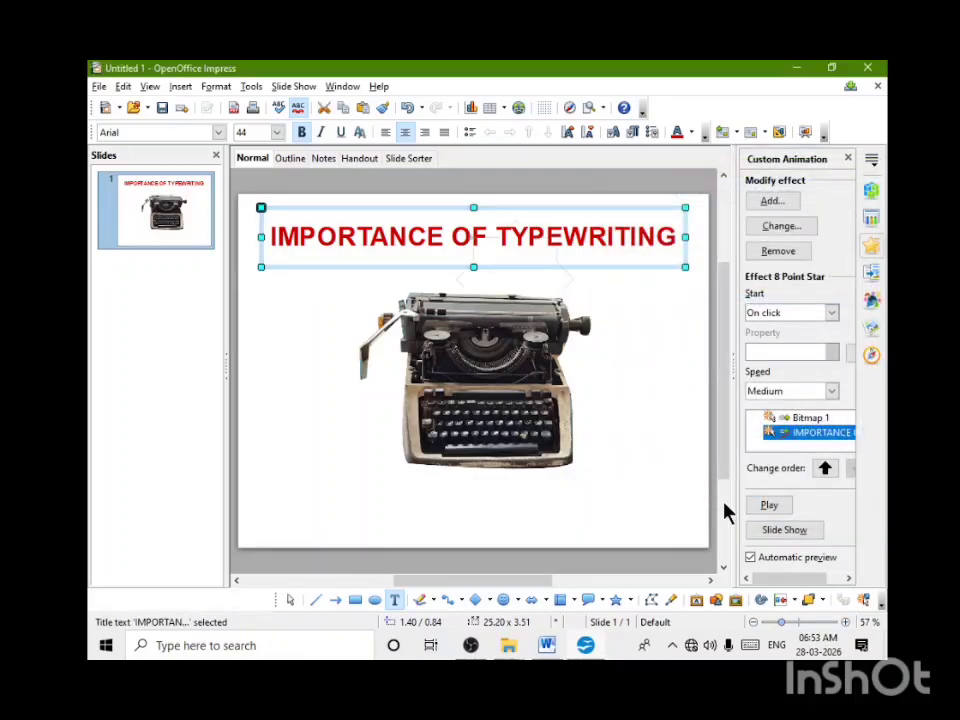
{"action": "left_click", "coordinate": [626, 462]}
{"action": "left_click", "coordinate": [499, 492]}
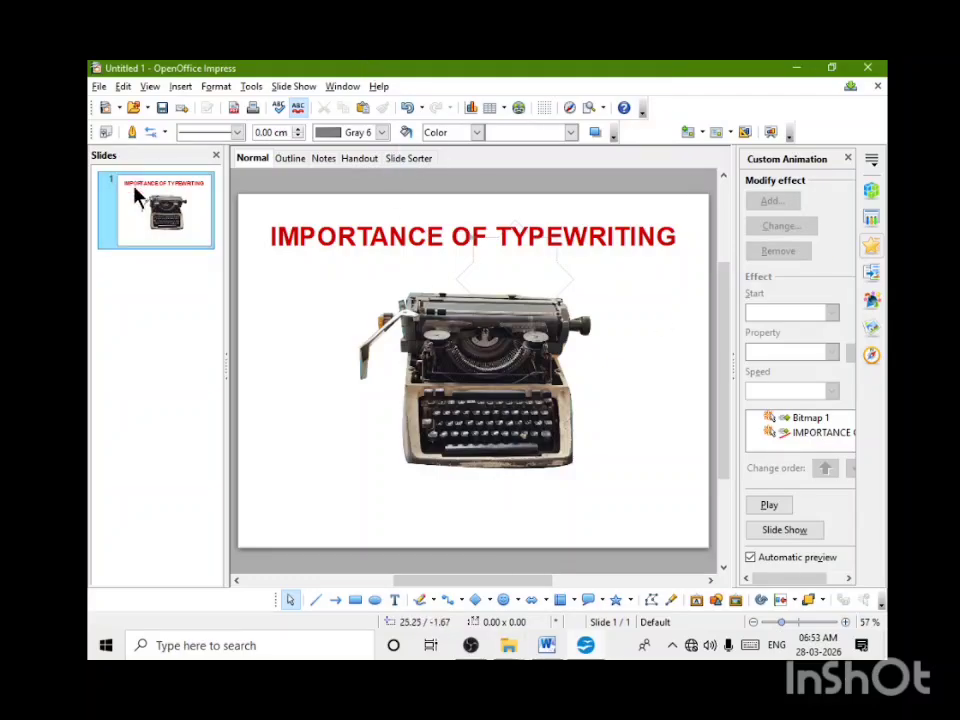
Step: Insert a new slide after the first one and start editing its title
{"action": "left_click", "coordinate": [182, 86]}
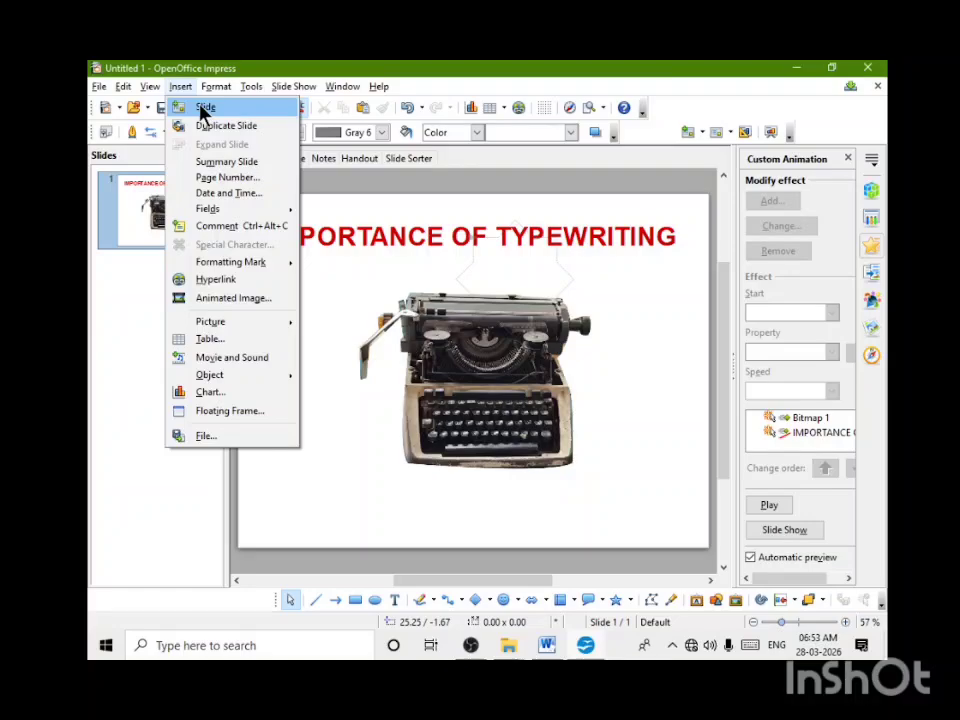
{"action": "left_click", "coordinate": [203, 110]}
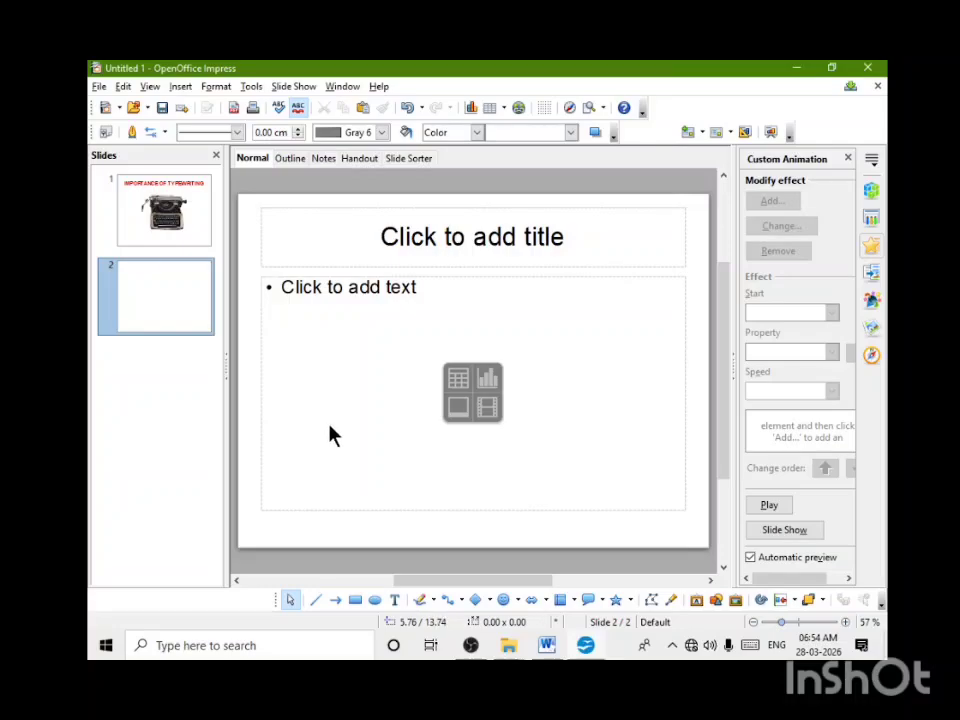
{"action": "left_click", "coordinate": [477, 238]}
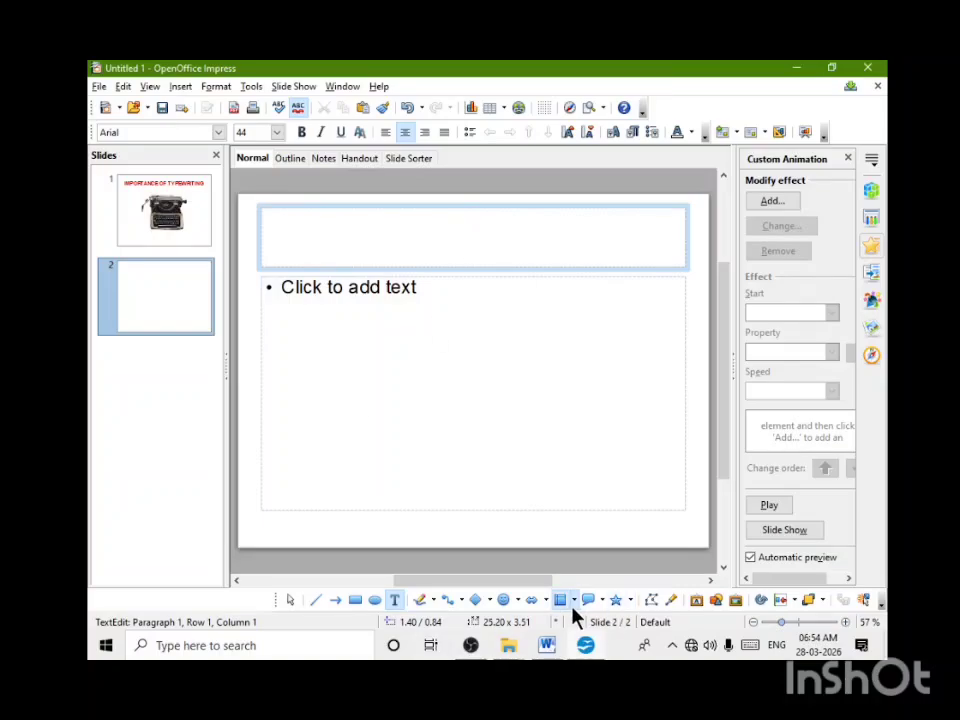
{"action": "left_click", "coordinate": [548, 645]}
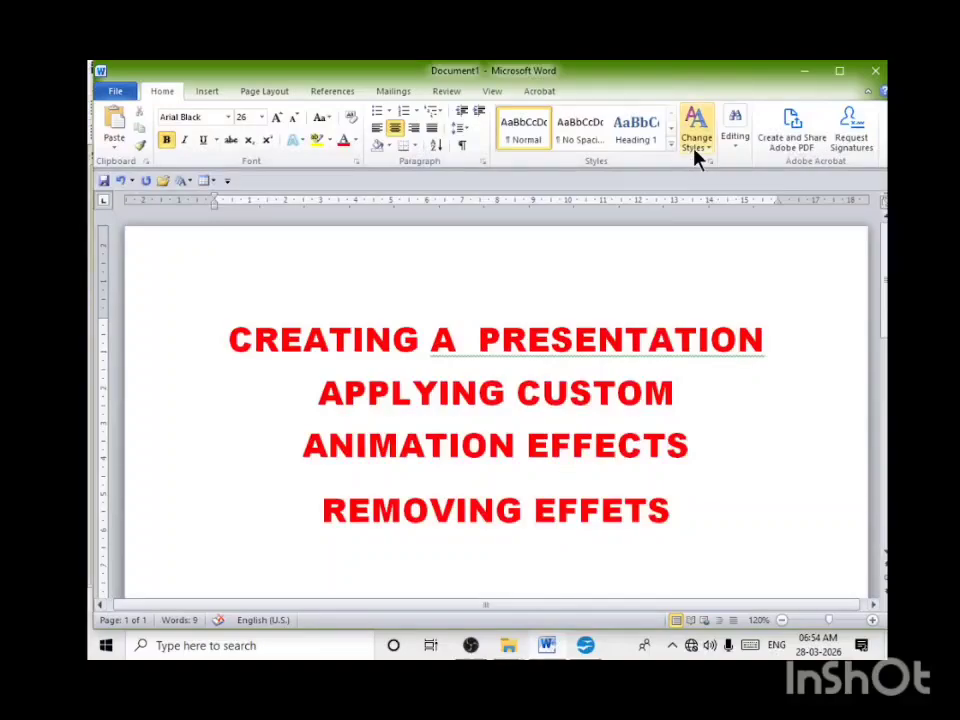
{"action": "left_click", "coordinate": [875, 71]}
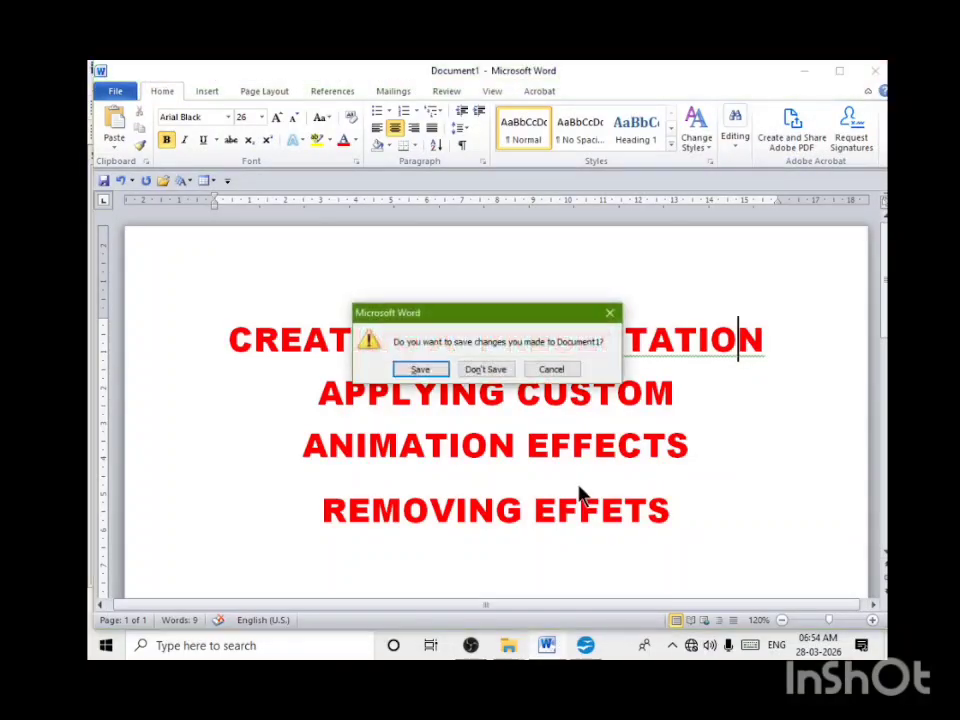
{"action": "left_click", "coordinate": [610, 313]}
{"action": "left_click", "coordinate": [803, 71]}
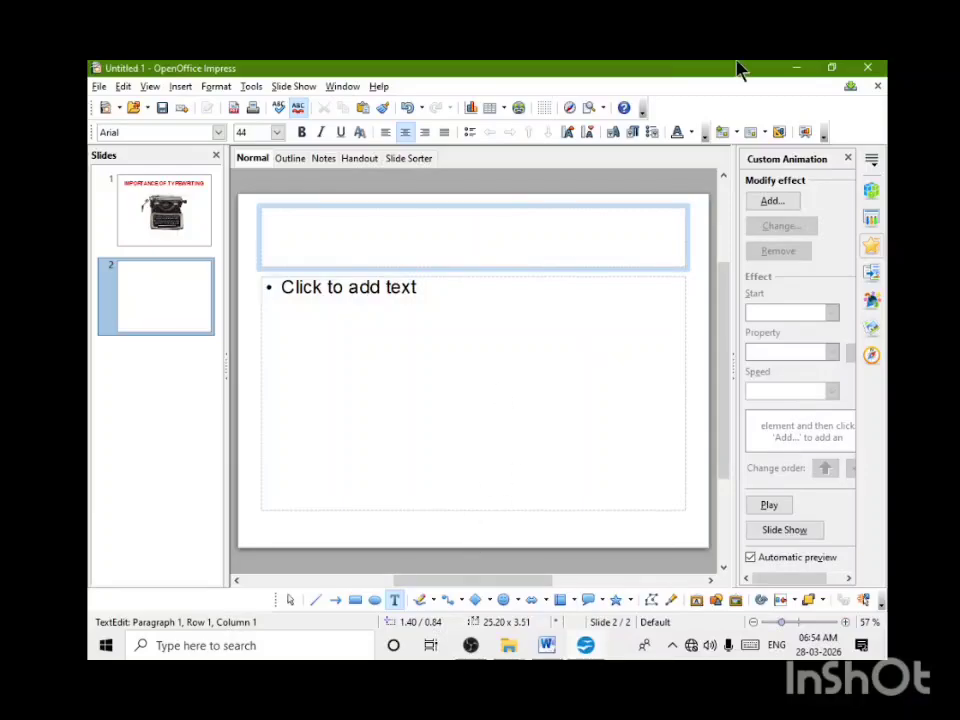
Step: Copy the lines "TNPSC GROUP – 4" and "TYPIST POSTING" from the desktop Word document "What is Computer" into the second slide's title
{"action": "left_click", "coordinate": [800, 71]}
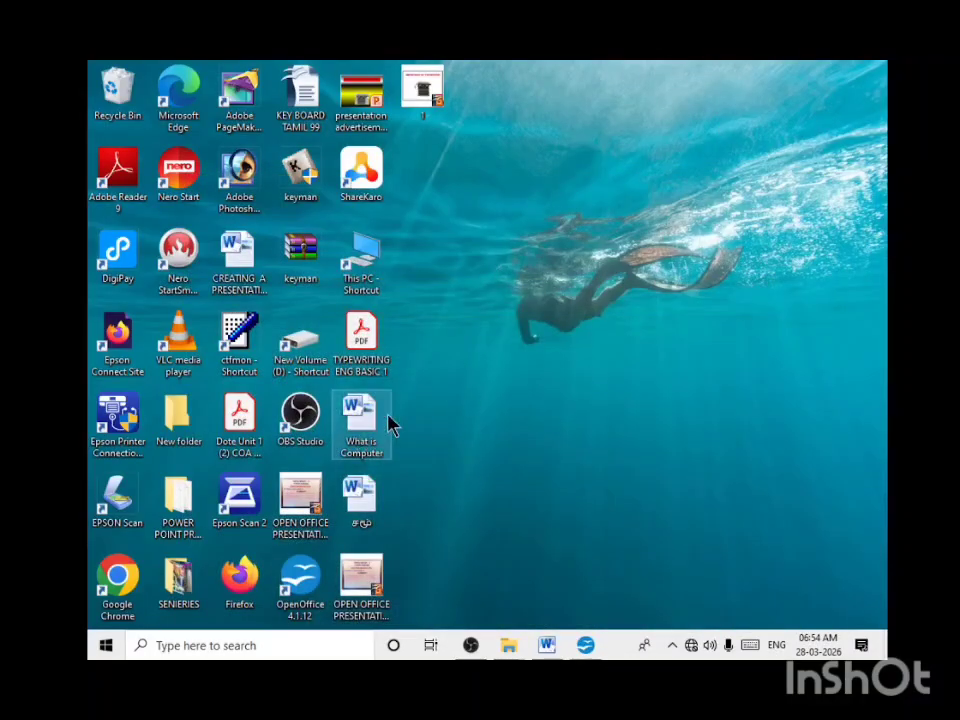
{"action": "double_click", "coordinate": [365, 420]}
{"action": "scroll", "coordinate": [553, 474], "scroll_direction": "up", "scroll_amount": 5}
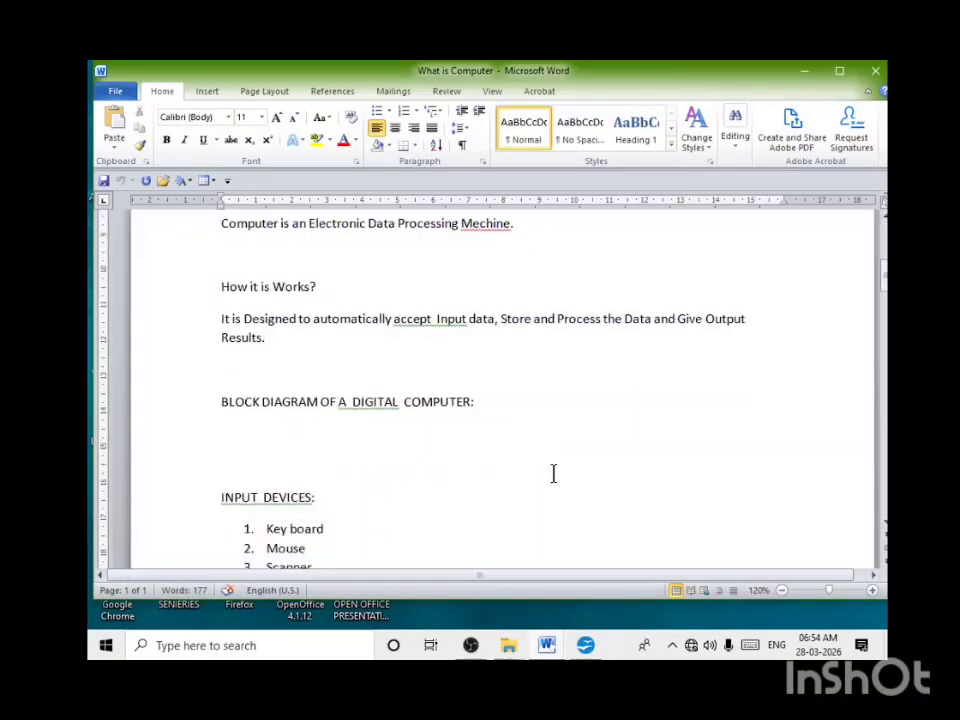
{"action": "scroll", "coordinate": [362, 416], "scroll_direction": "down", "scroll_amount": 10}
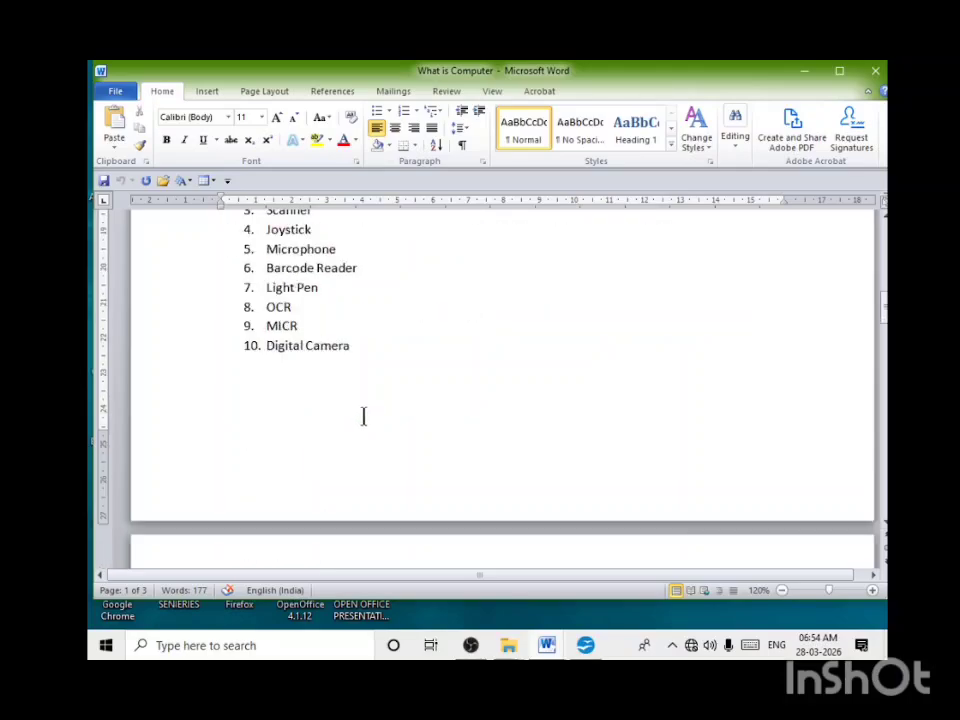
{"action": "scroll", "coordinate": [368, 432], "scroll_direction": "down", "scroll_amount": 5}
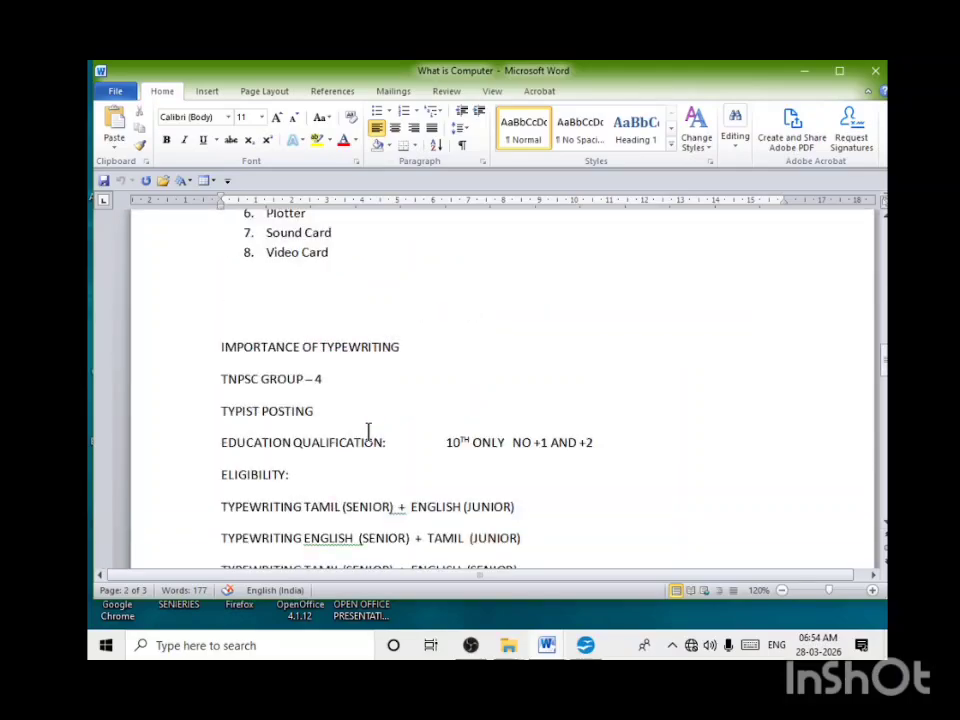
{"action": "left_click_drag", "start_coordinate": [219, 378], "coordinate": [335, 421]}
{"action": "key", "text": "ctrl+c"}
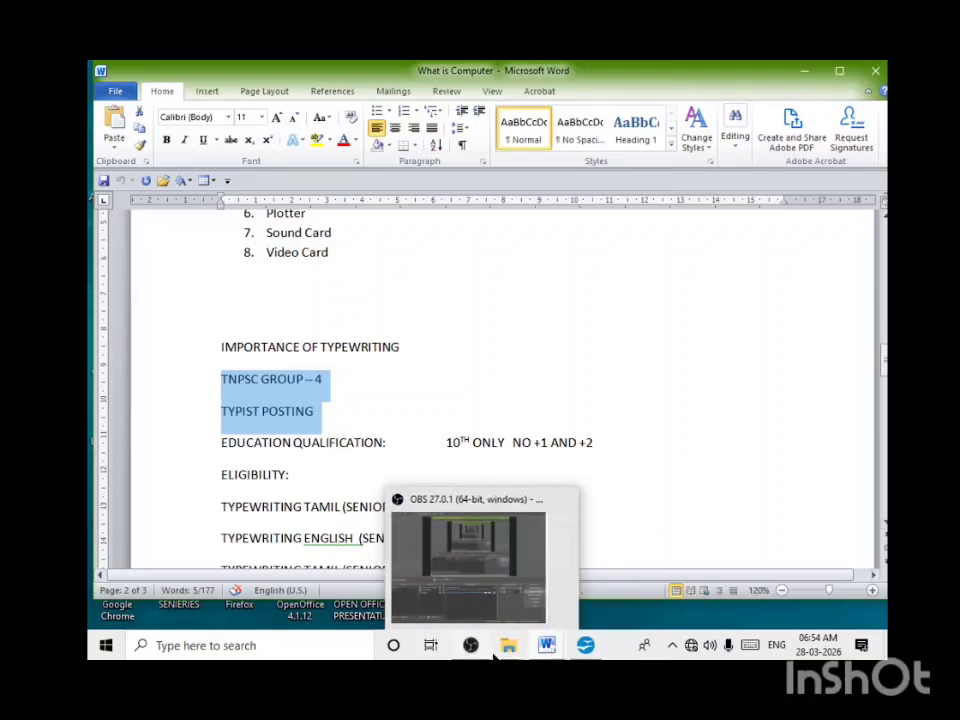
{"action": "left_click", "coordinate": [585, 645]}
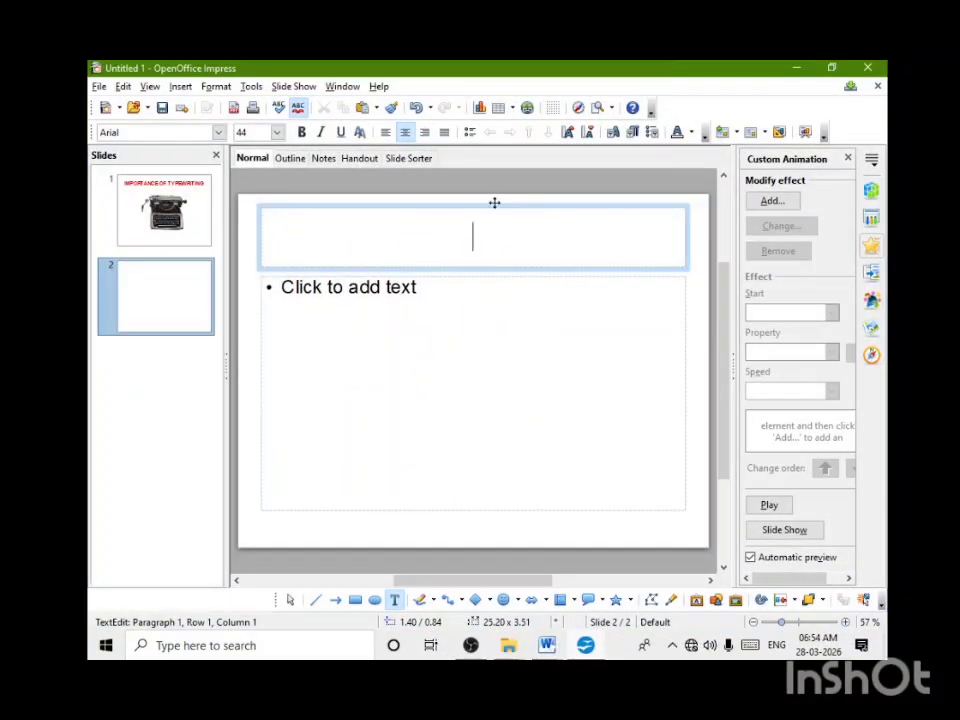
{"action": "key", "text": "ctrl+v"}
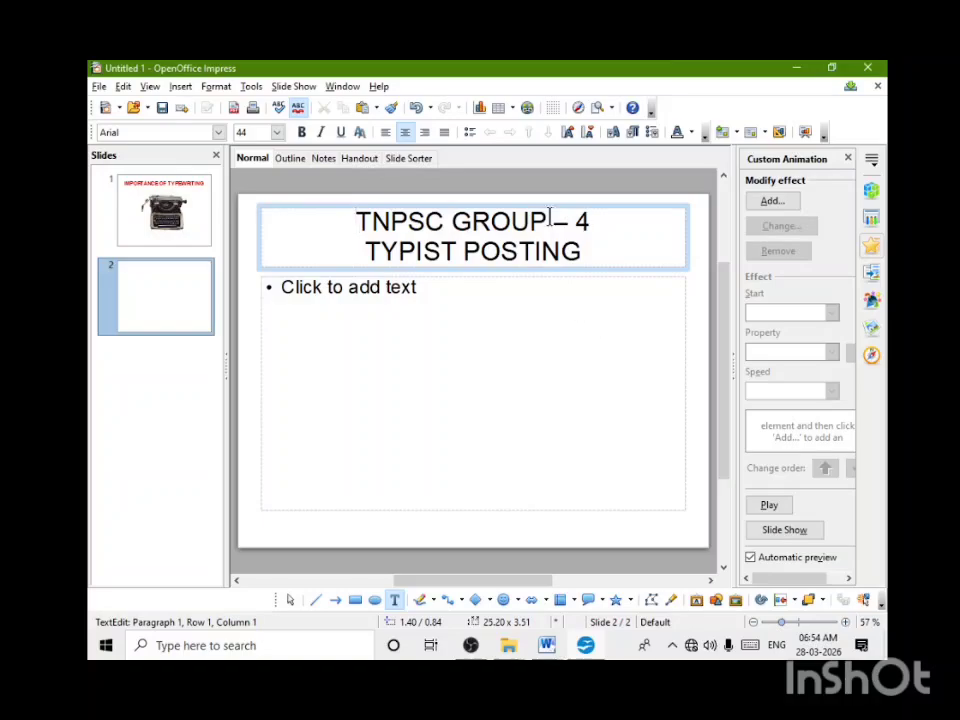
Step: Format both lines of the second slide's title in red, bold text
{"action": "left_click_drag", "start_coordinate": [587, 252], "coordinate": [291, 217]}
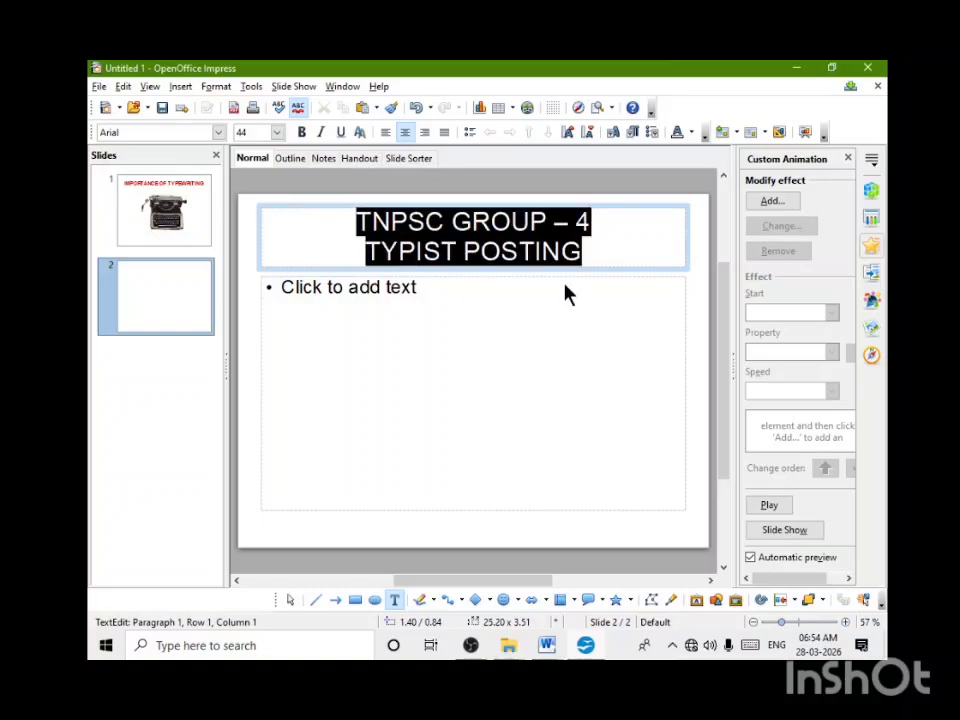
{"action": "left_click", "coordinate": [691, 133]}
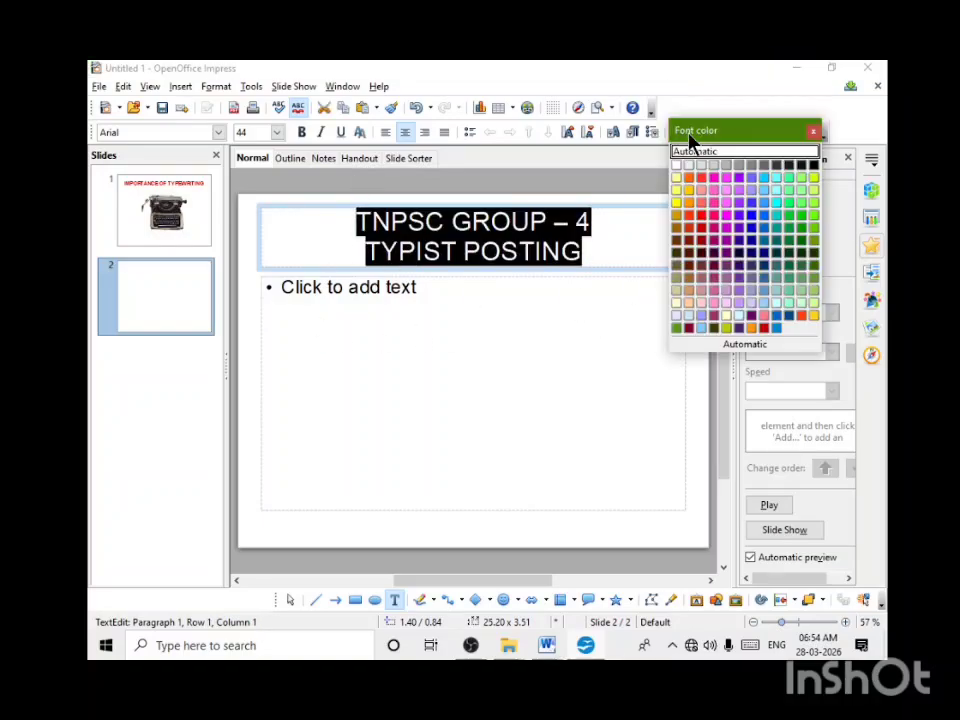
{"action": "left_click", "coordinate": [704, 207]}
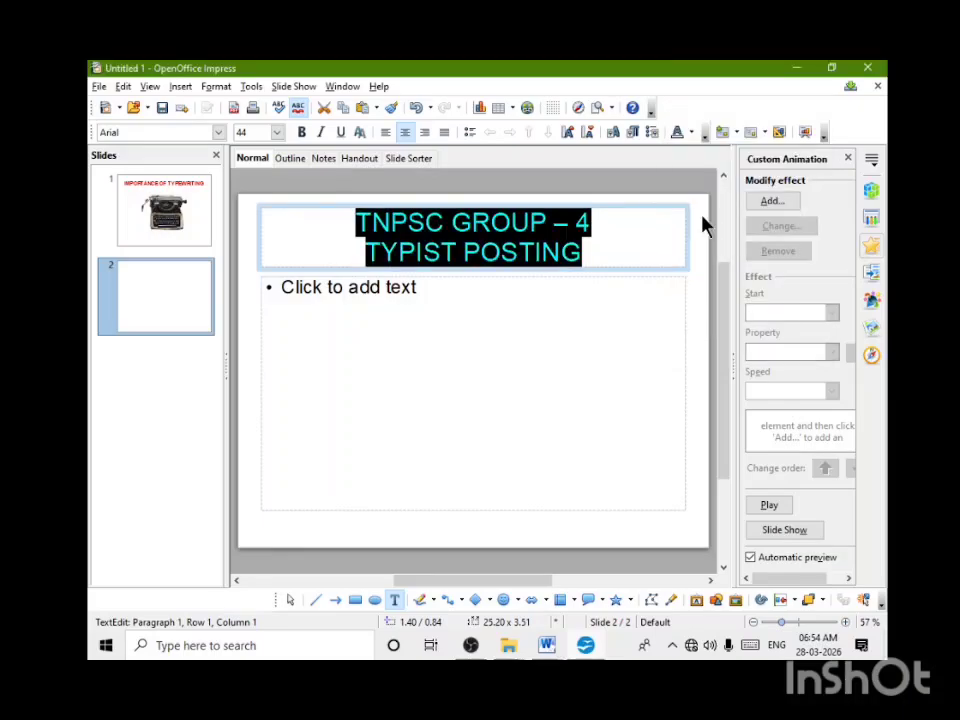
{"action": "left_click", "coordinate": [302, 132]}
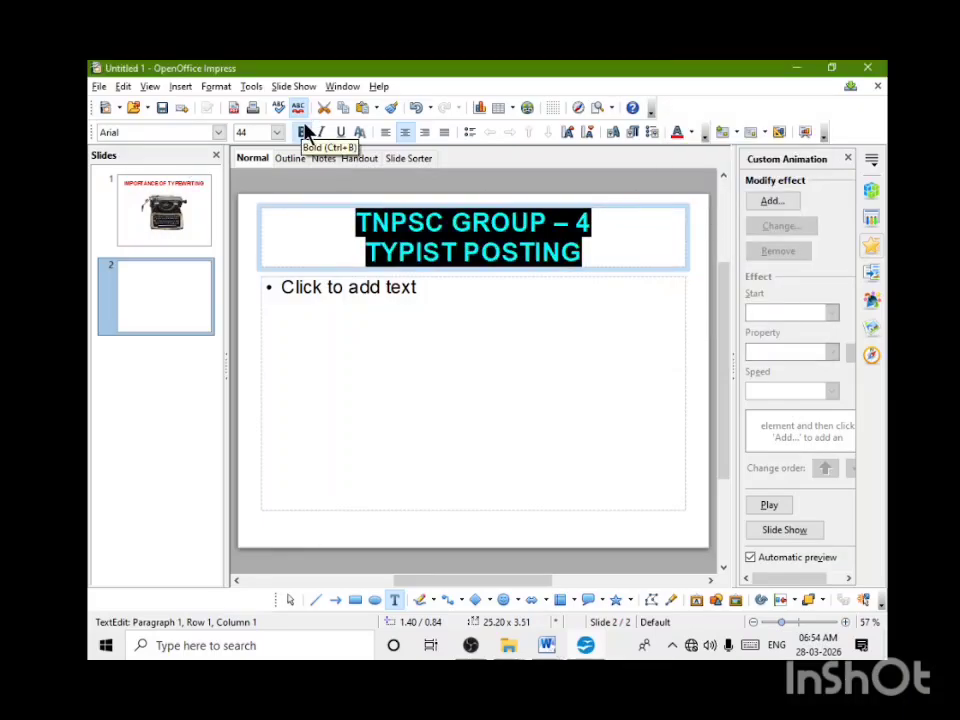
{"action": "left_click", "coordinate": [510, 368]}
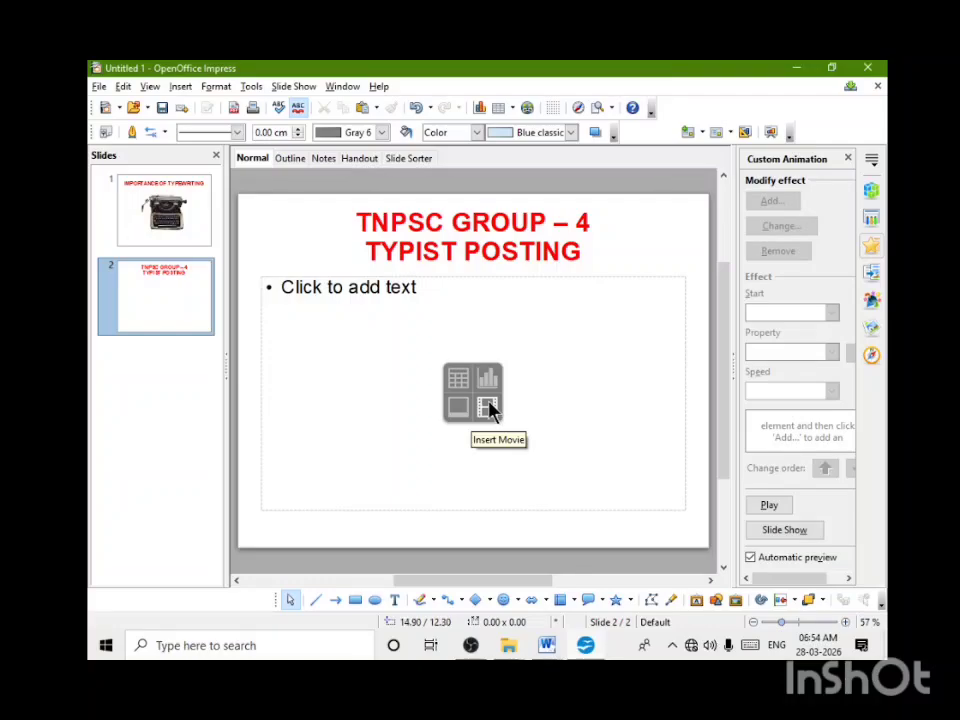
Step: Delete the empty content text frame below the second slide's title
{"action": "left_click", "coordinate": [488, 406]}
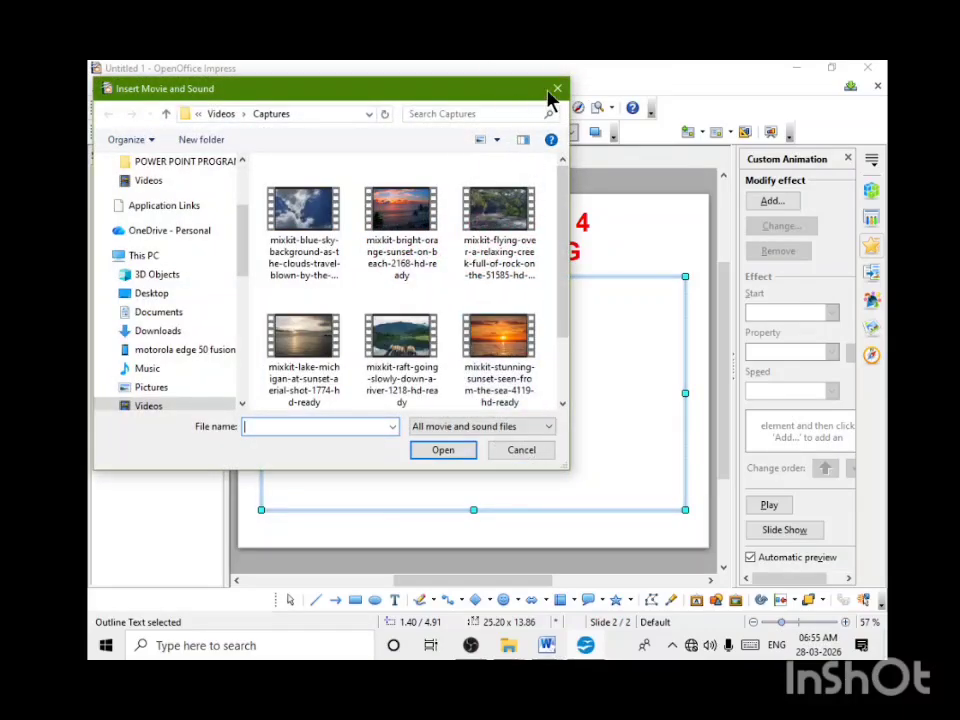
{"action": "left_click", "coordinate": [555, 90]}
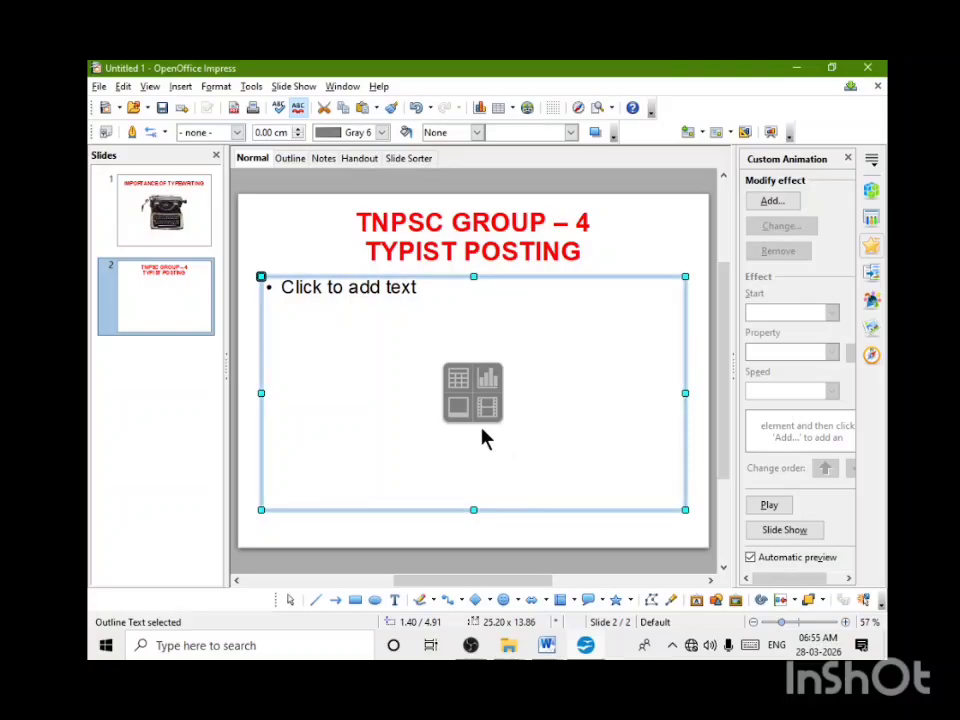
{"action": "key", "text": "Delete"}
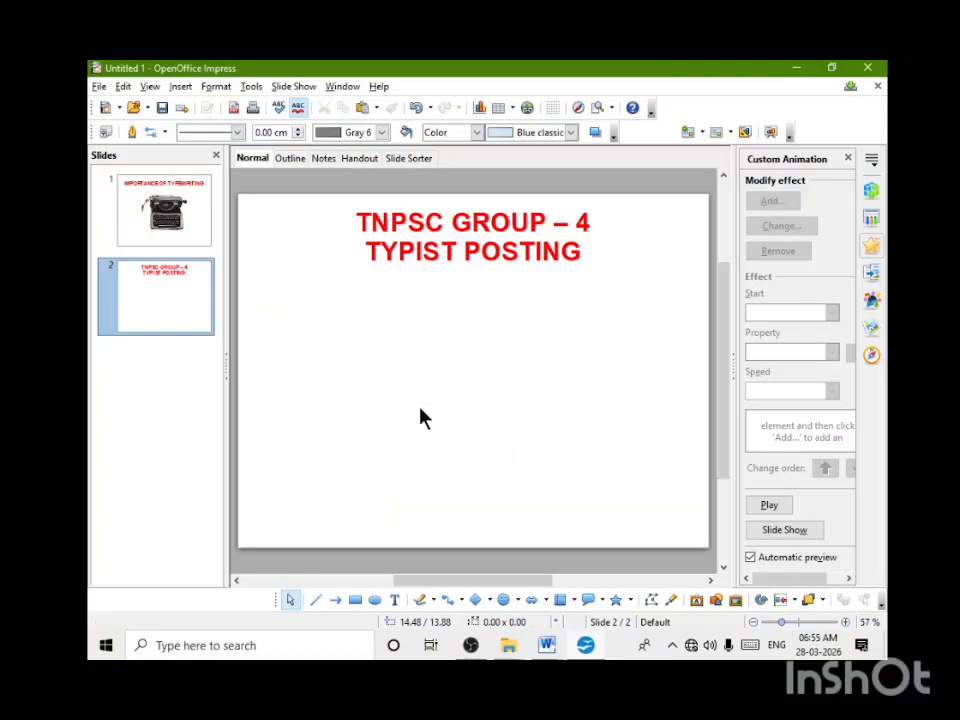
{"action": "left_click", "coordinate": [473, 250]}
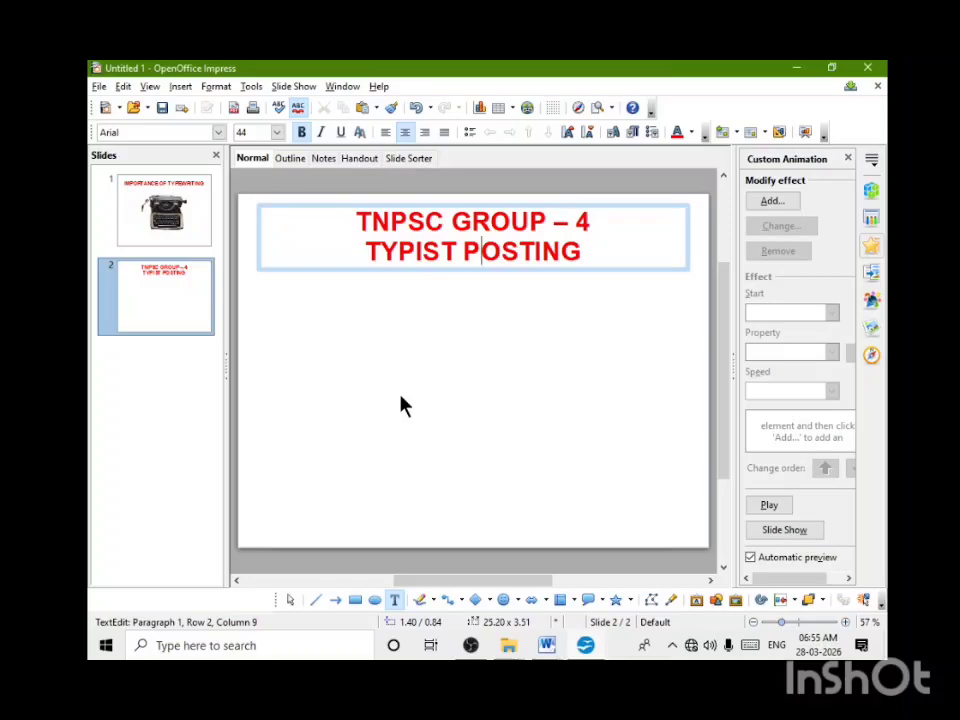
{"action": "left_click", "coordinate": [403, 405]}
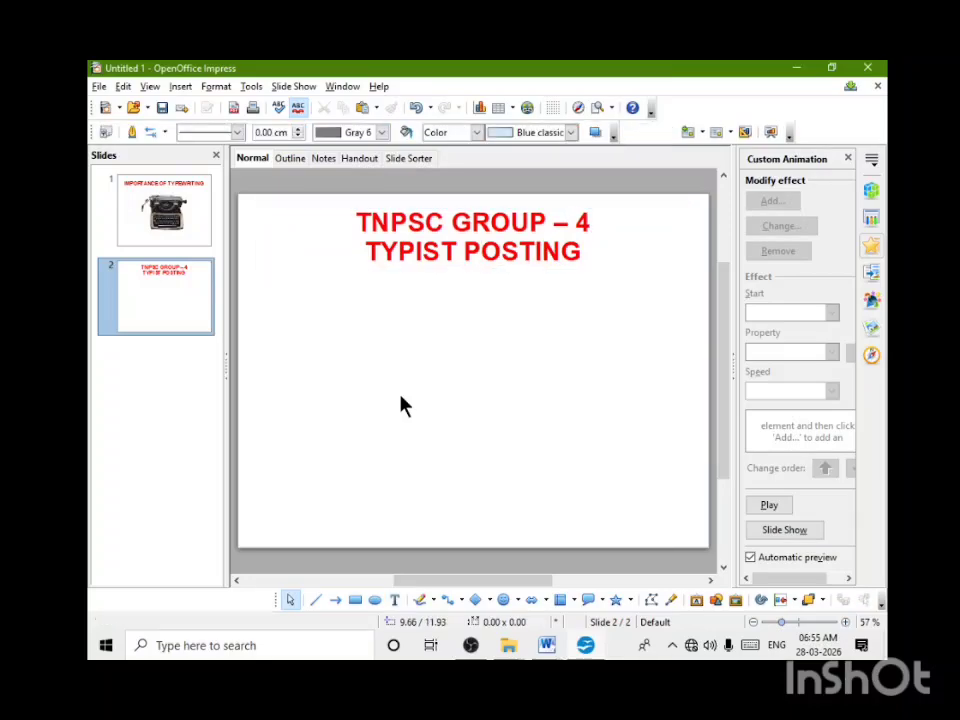
Step: Fill the page background of all slides with the "Radial red/yellow" gradient
{"action": "left_click", "coordinate": [216, 87]}
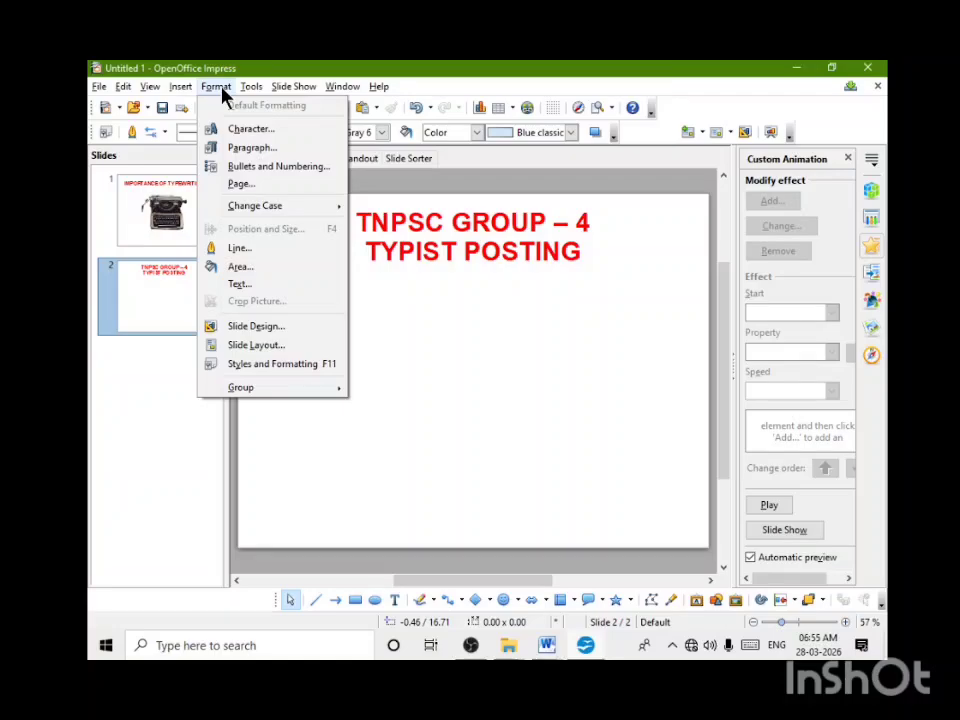
{"action": "left_click", "coordinate": [251, 186]}
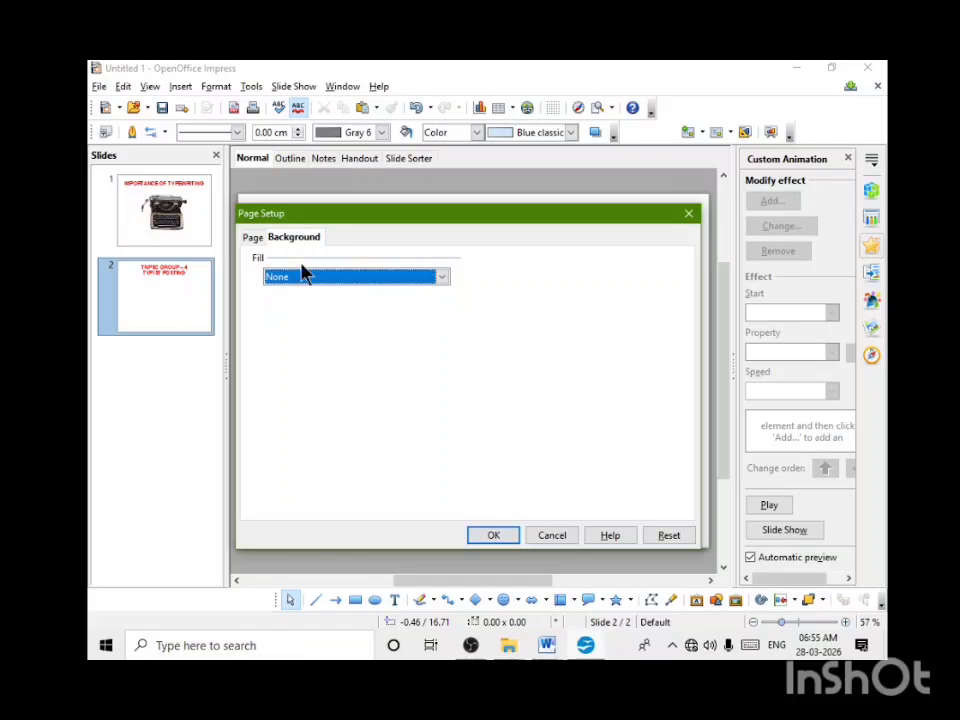
{"action": "left_click", "coordinate": [252, 239]}
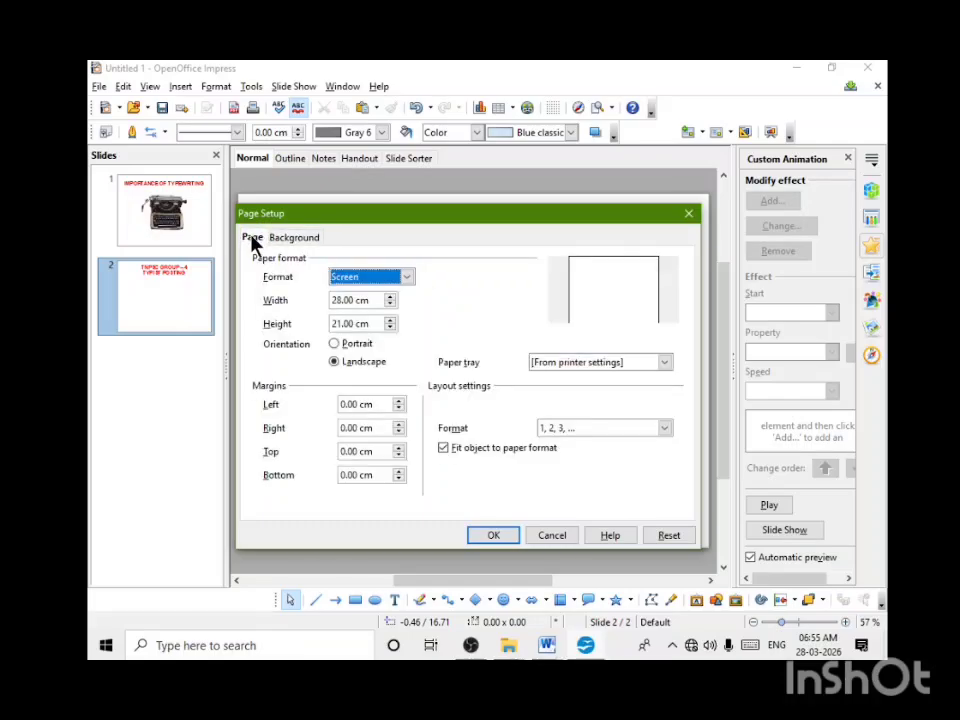
{"action": "left_click", "coordinate": [300, 243]}
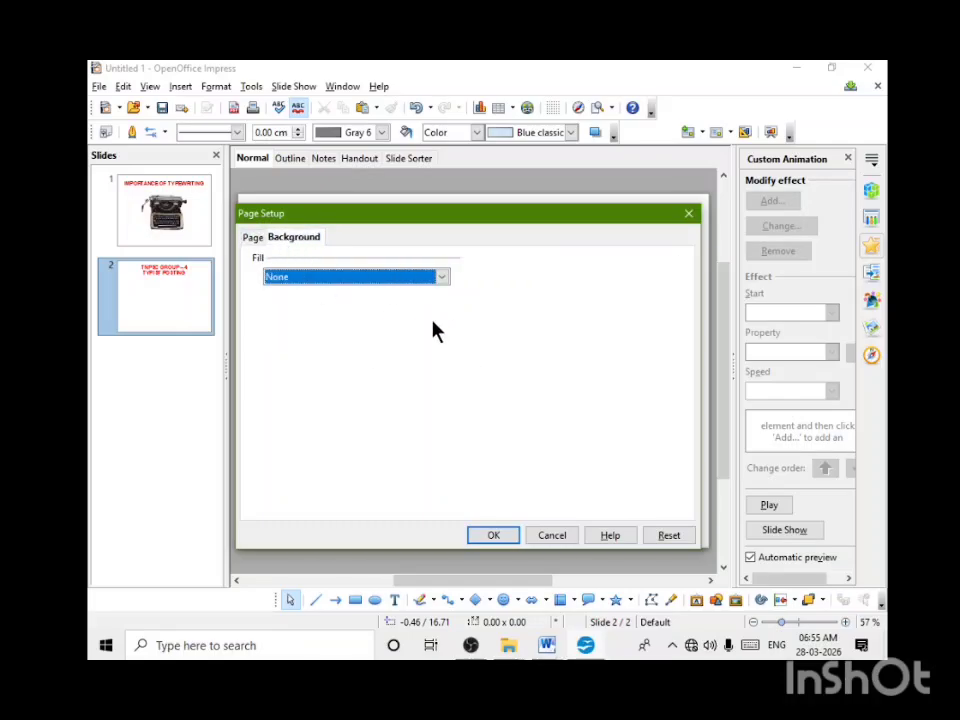
{"action": "left_click", "coordinate": [444, 280]}
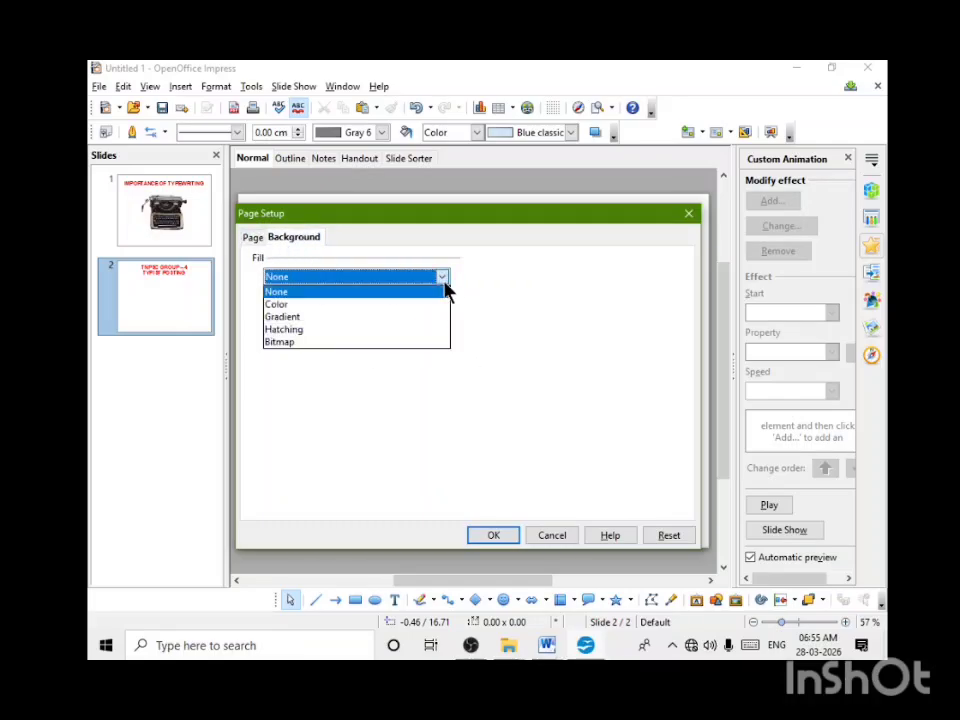
{"action": "left_click", "coordinate": [291, 320]}
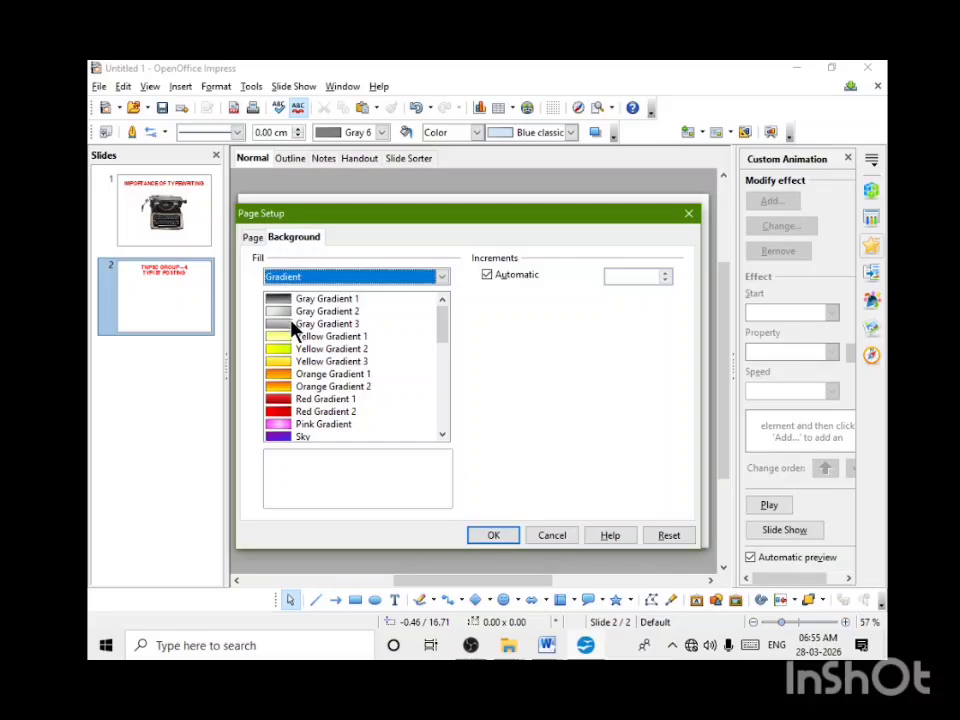
{"action": "left_click", "coordinate": [291, 424]}
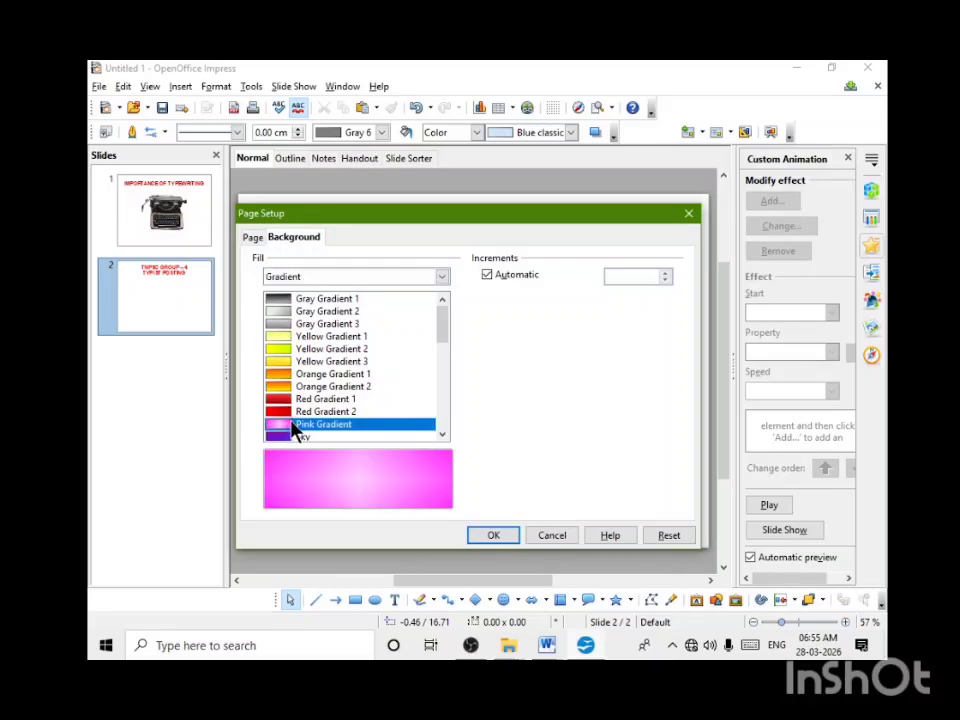
{"action": "left_click_drag", "start_coordinate": [446, 330], "coordinate": [457, 409]}
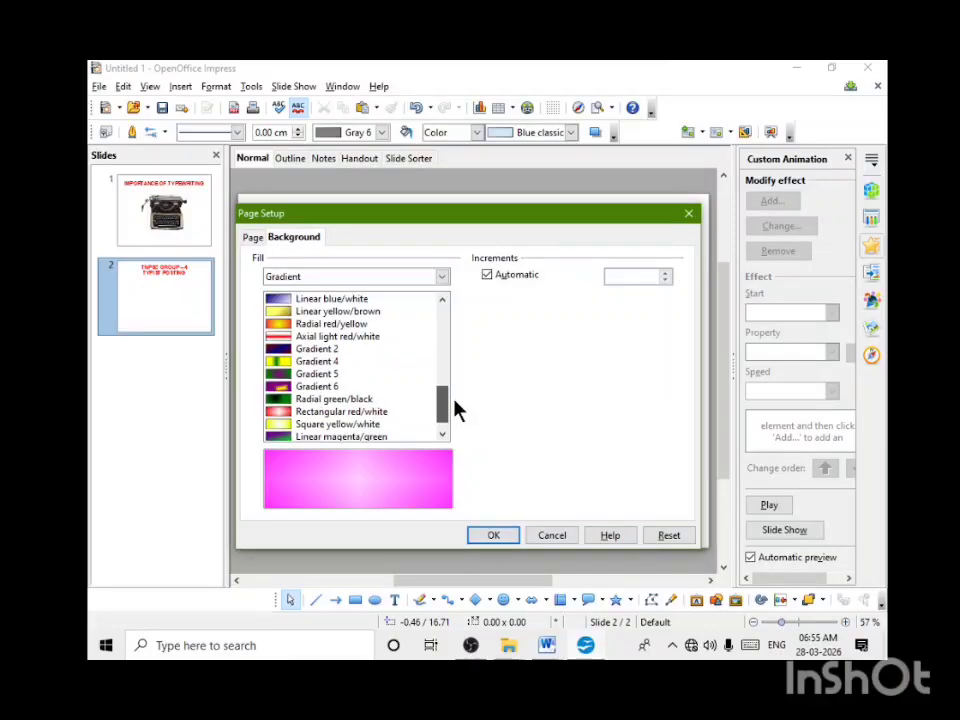
{"action": "left_click", "coordinate": [295, 324]}
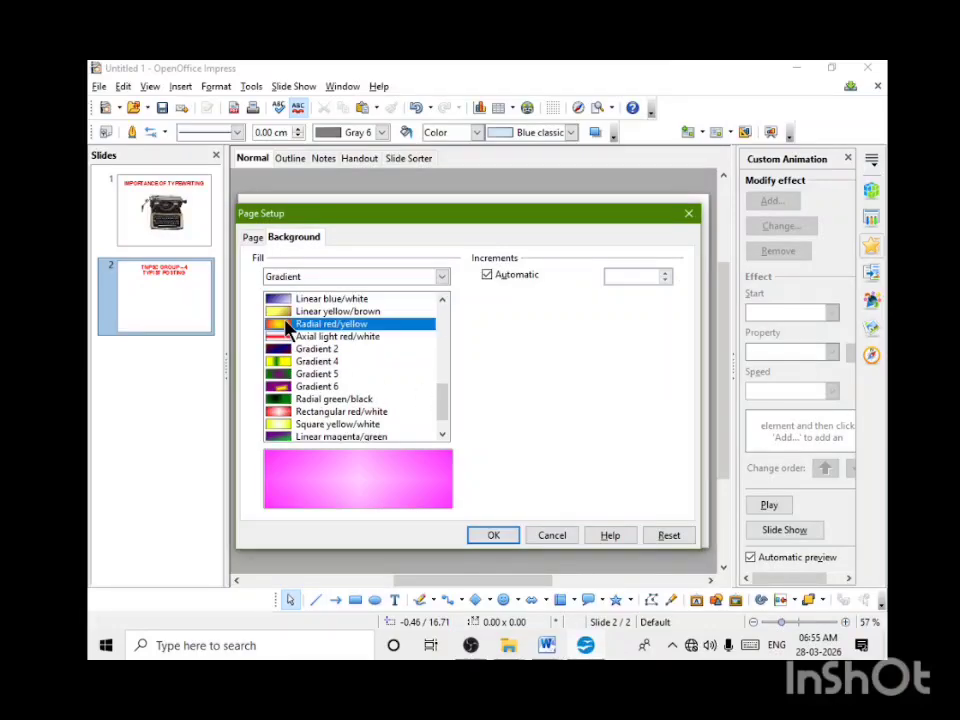
{"action": "left_click", "coordinate": [508, 540]}
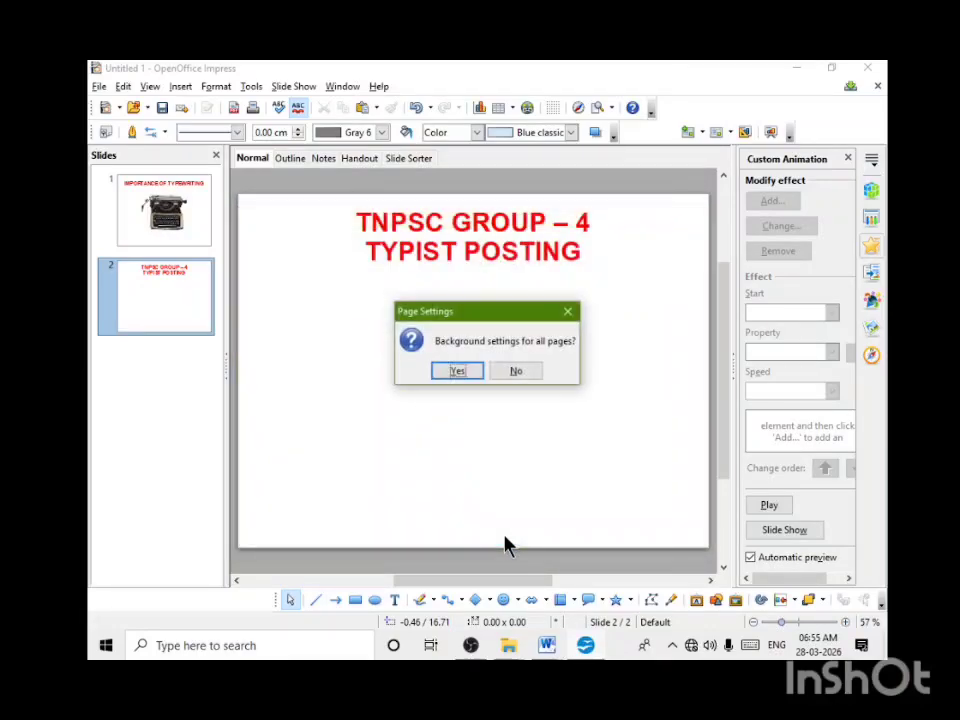
{"action": "left_click", "coordinate": [467, 376]}
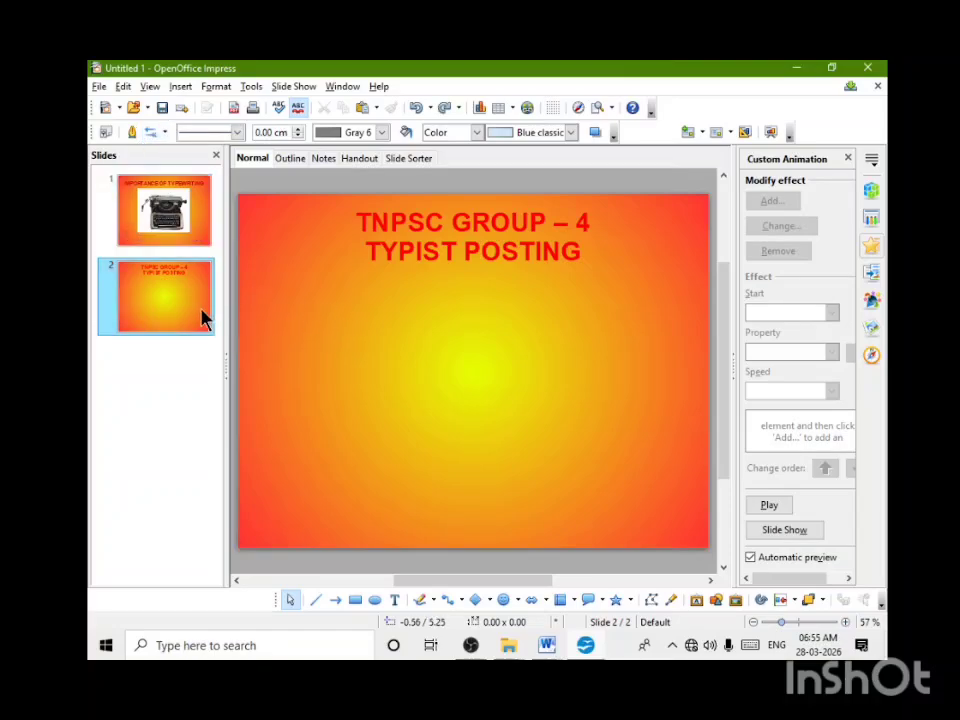
Step: Starting from the first slide, set the page background fill to None for all slides
{"action": "left_click", "coordinate": [195, 222]}
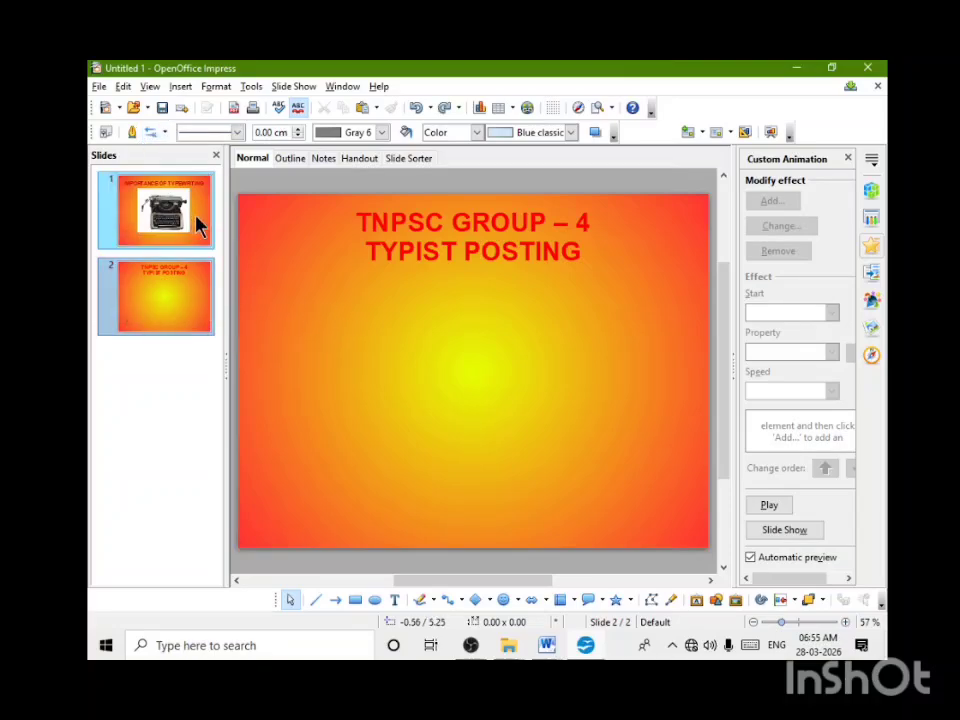
{"action": "right_click", "coordinate": [197, 224]}
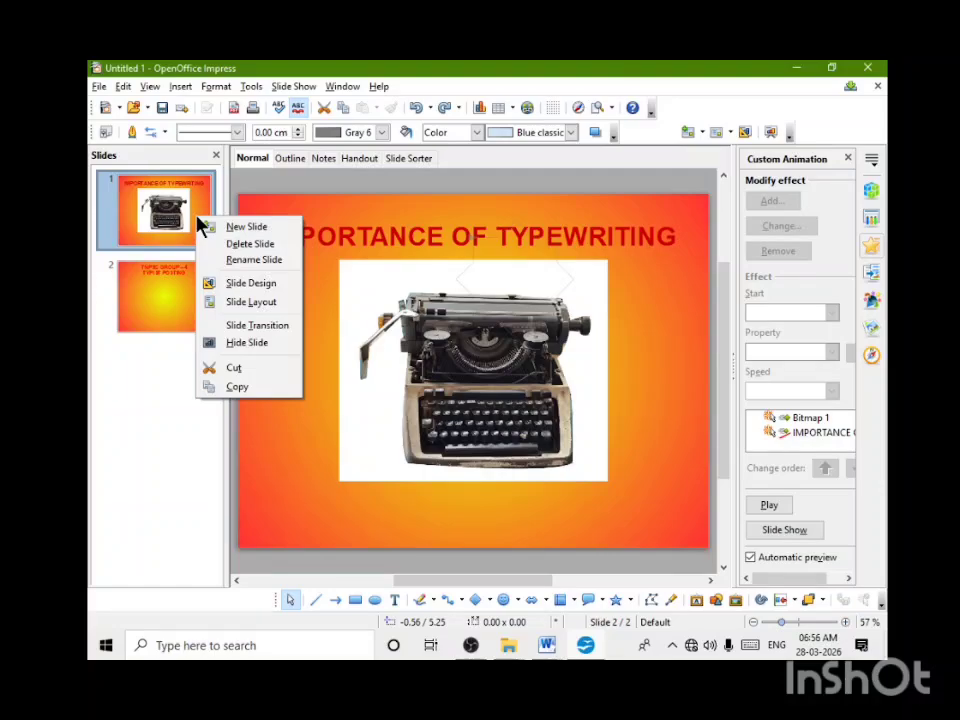
{"action": "left_click", "coordinate": [217, 88]}
{"action": "left_click", "coordinate": [217, 88]}
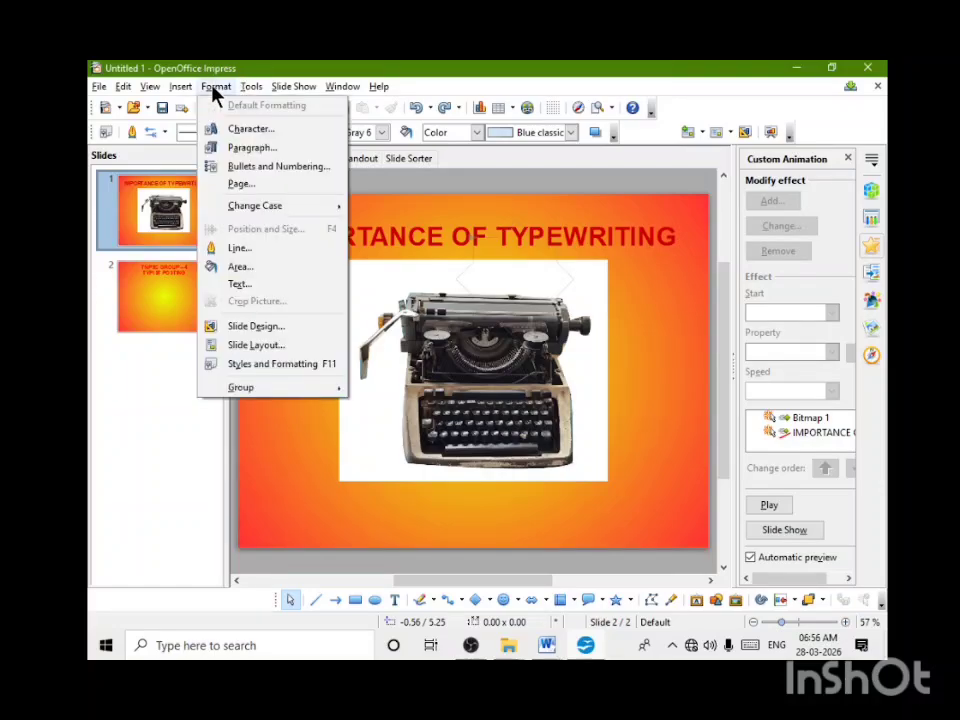
{"action": "left_click", "coordinate": [249, 186]}
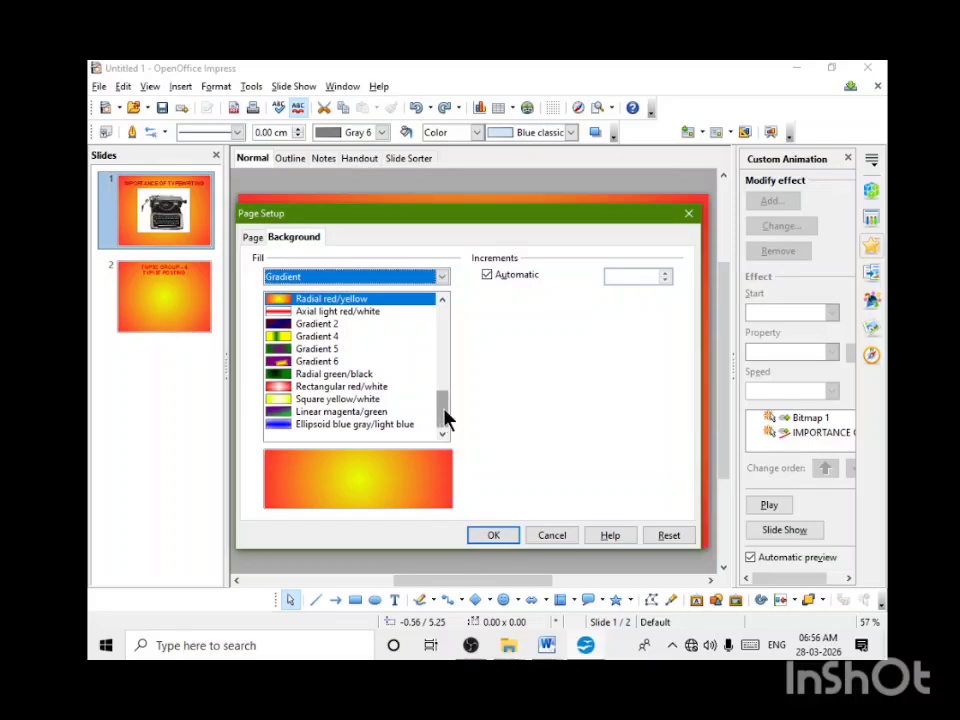
{"action": "left_click_drag", "start_coordinate": [448, 418], "coordinate": [428, 315]}
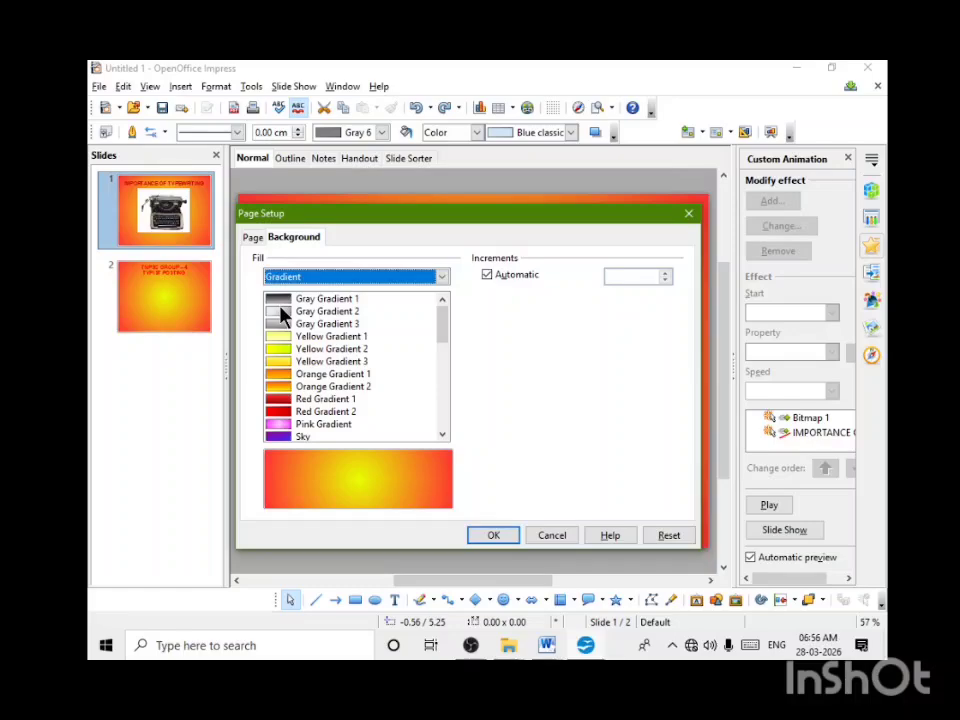
{"action": "left_click", "coordinate": [442, 277]}
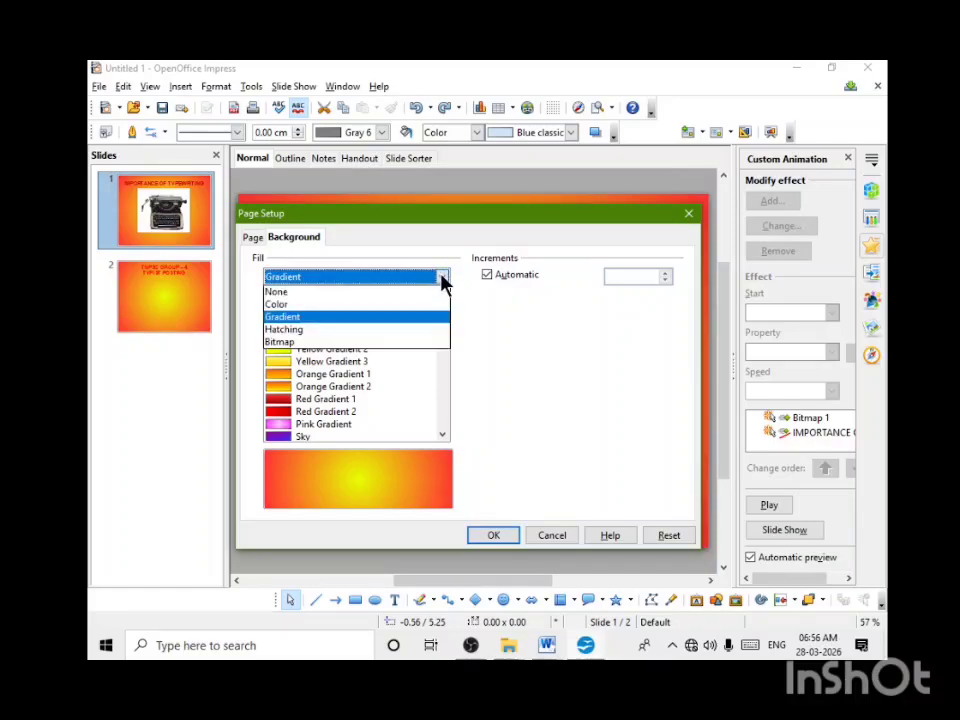
{"action": "left_click", "coordinate": [288, 291]}
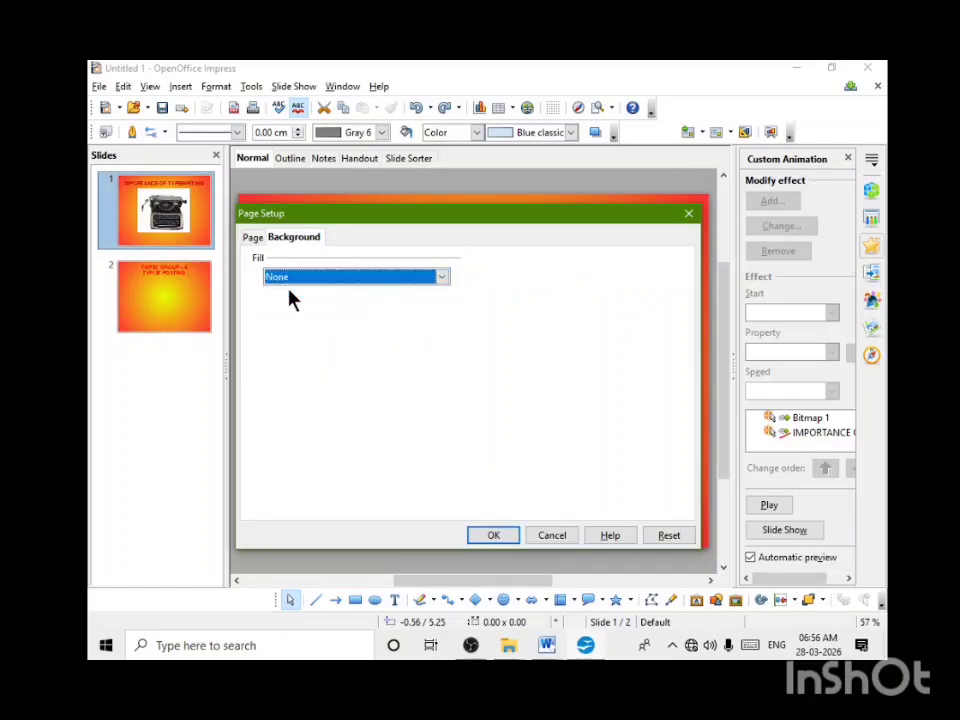
{"action": "left_click", "coordinate": [488, 537]}
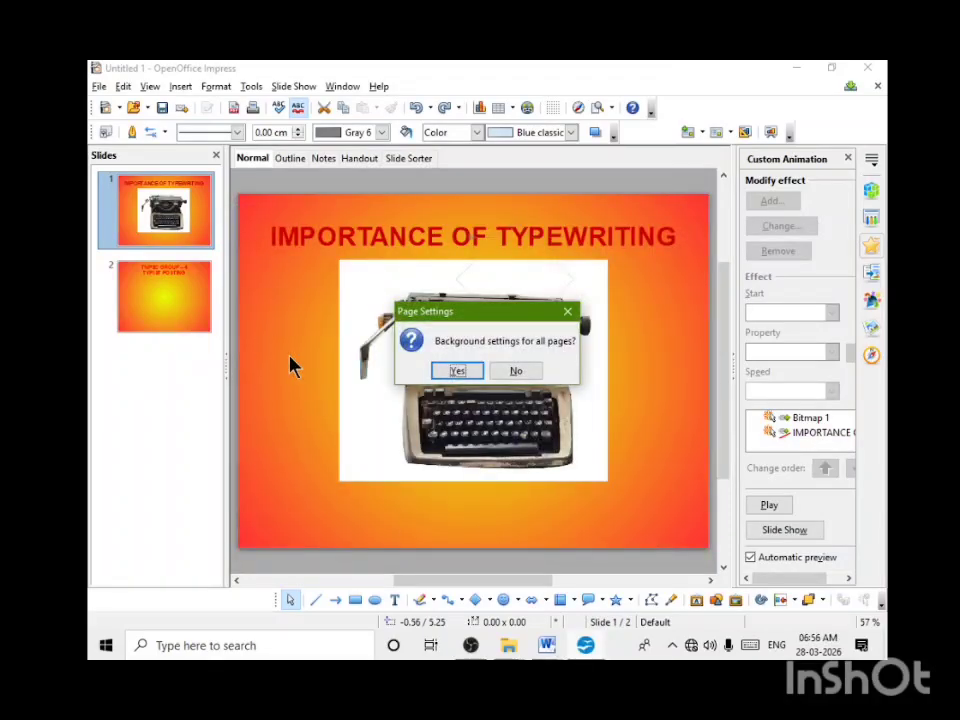
{"action": "left_click", "coordinate": [450, 371]}
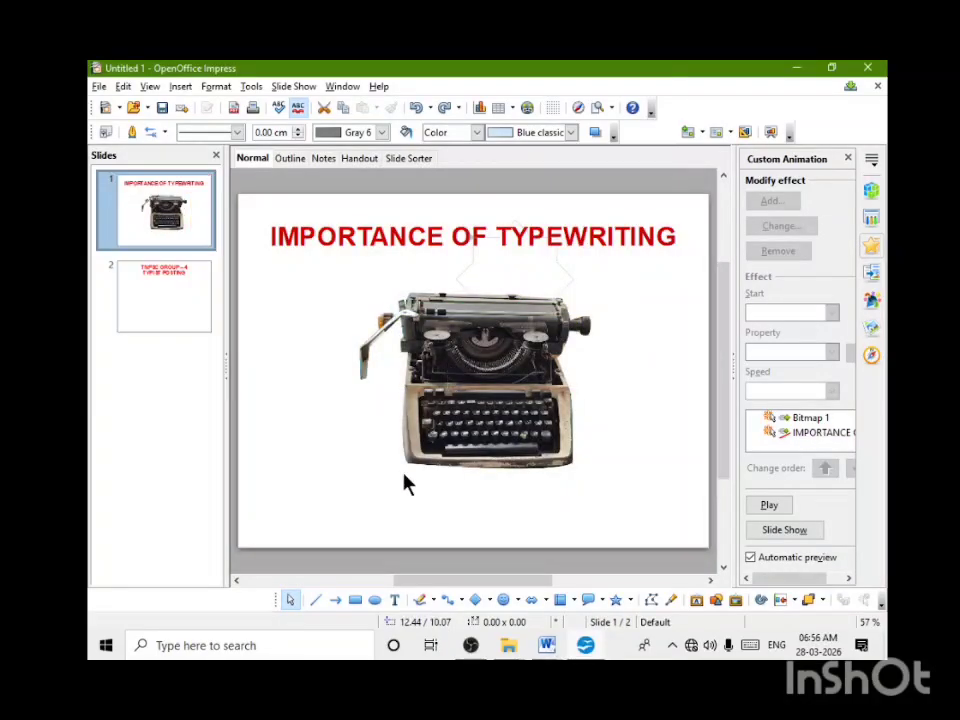
Step: Go to the second slide and open the choice of available sidebar views
{"action": "left_click", "coordinate": [200, 308]}
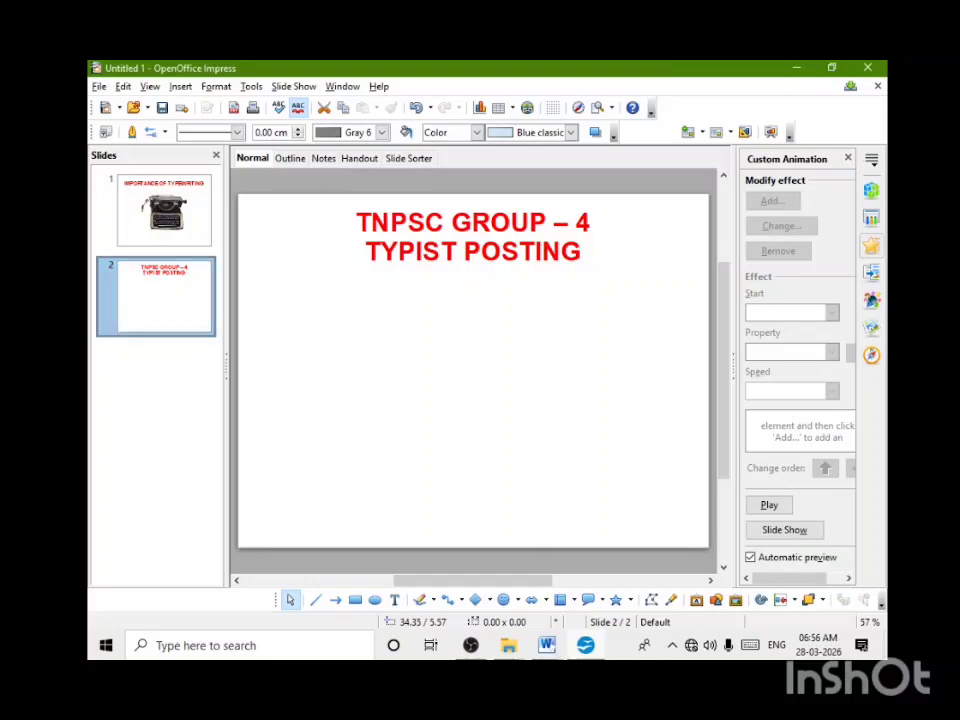
{"action": "left_click", "coordinate": [871, 162]}
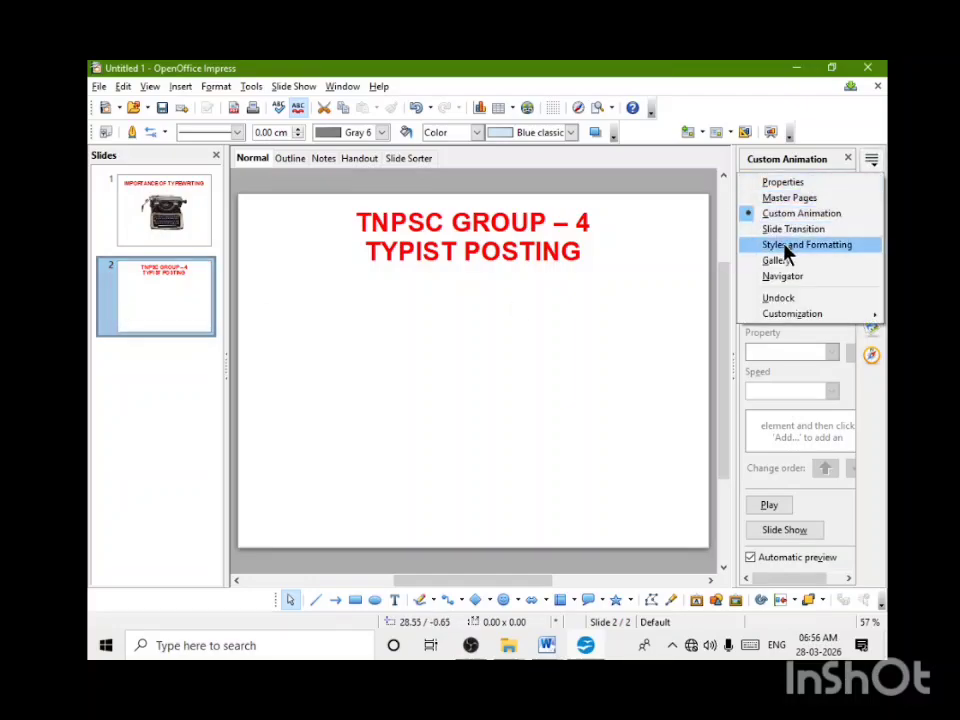